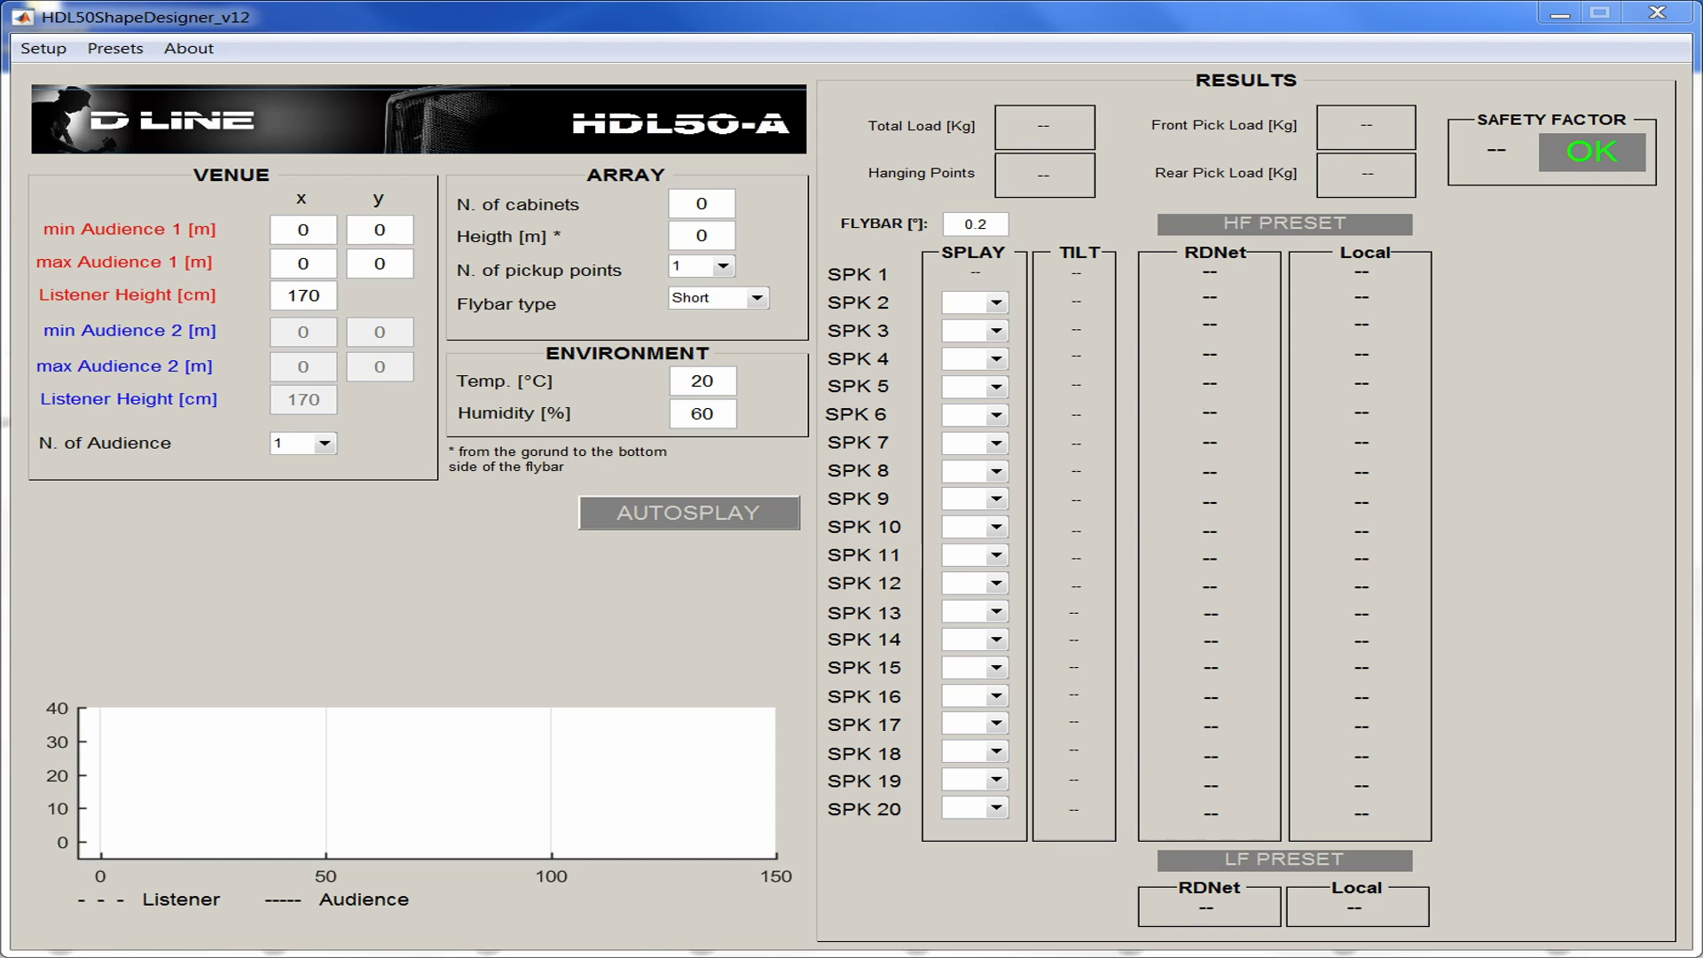
Set Audience 1 to run from a minimum x of 7 m to a maximum of 85 m
double_click(301, 230)
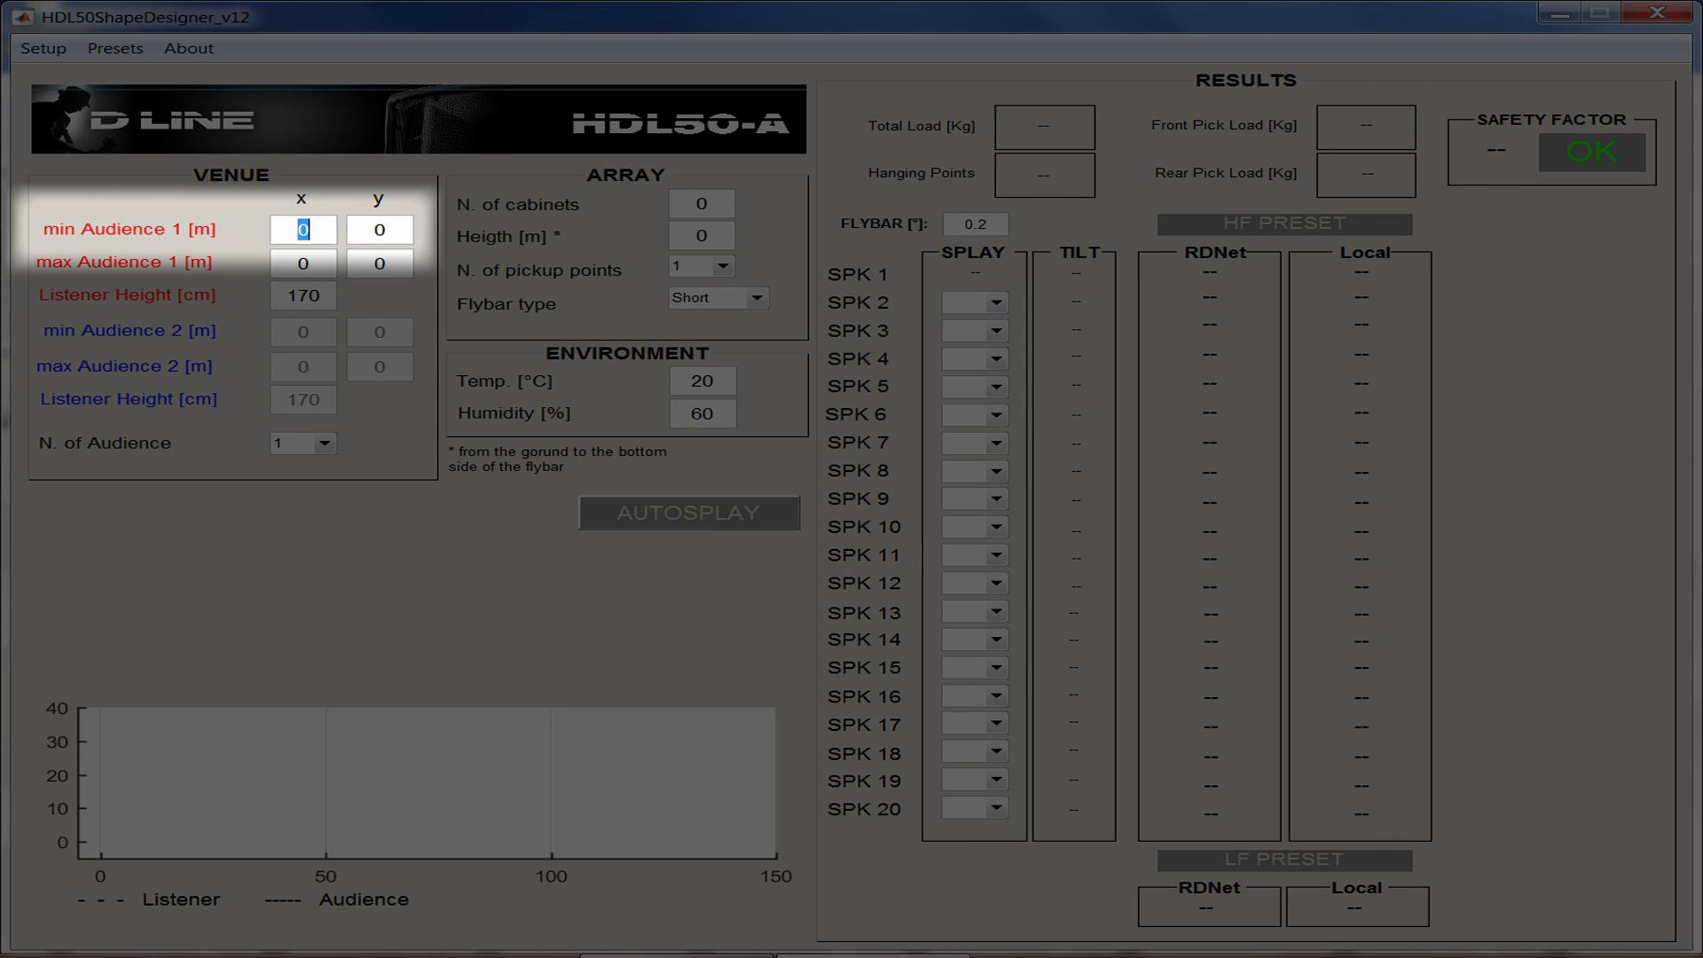
type("7")
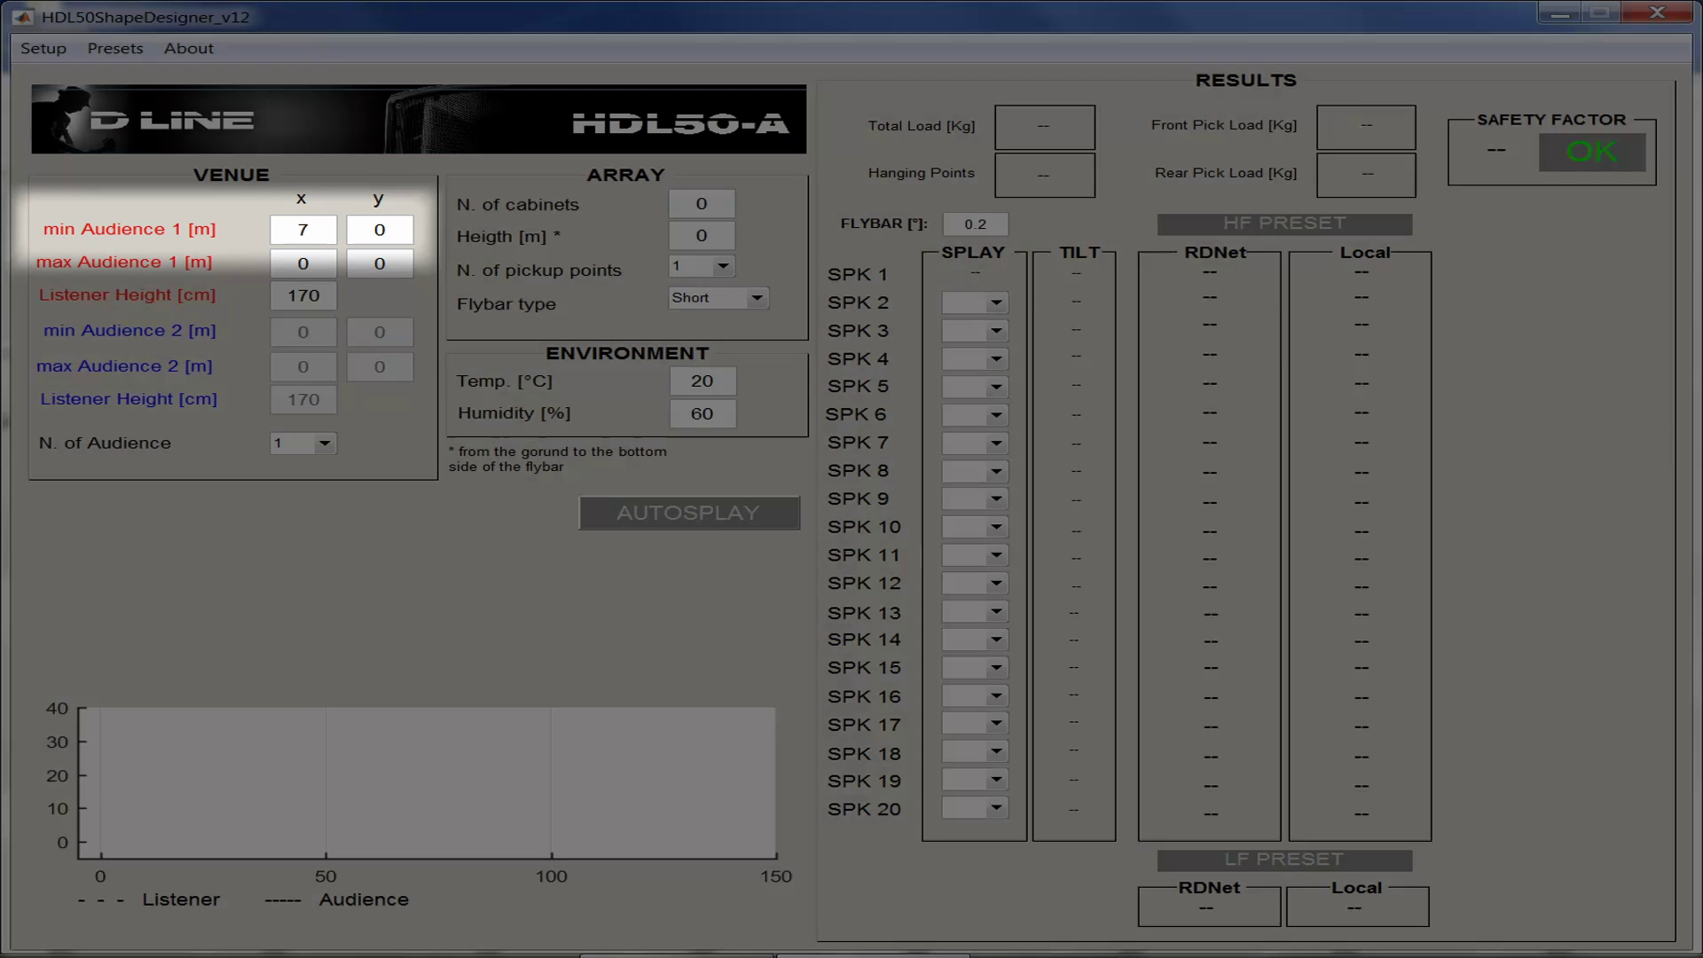
left_click(303, 263)
double_click(303, 263)
type("8")
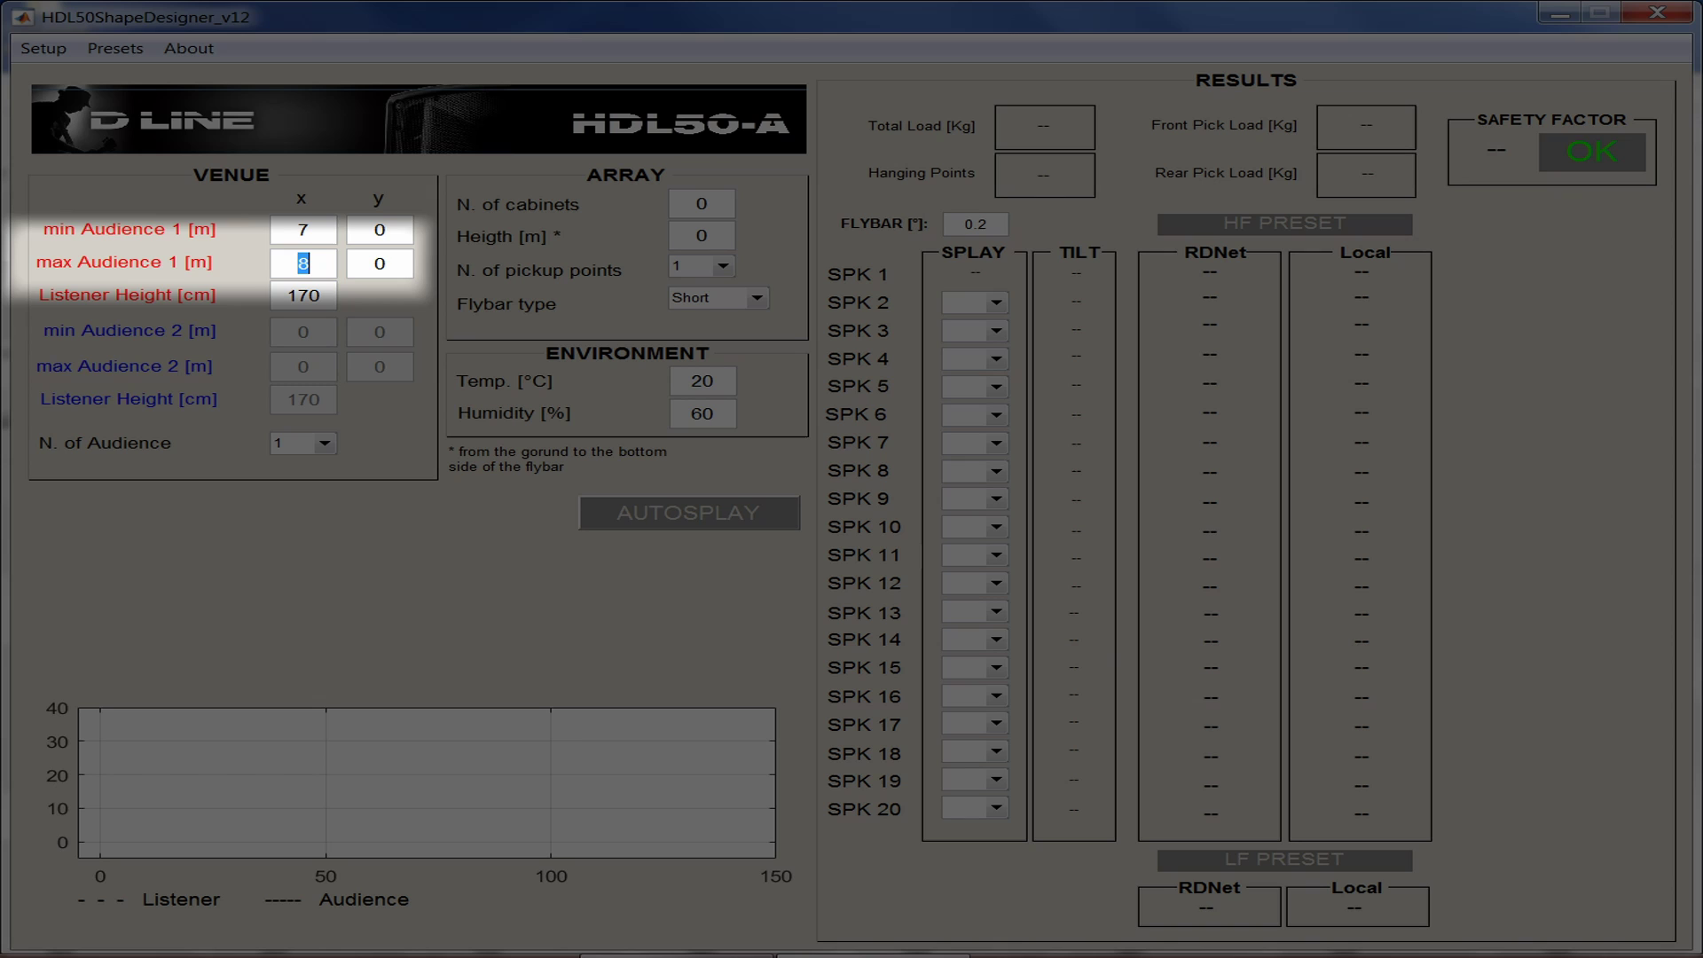
type("85")
key("Return")
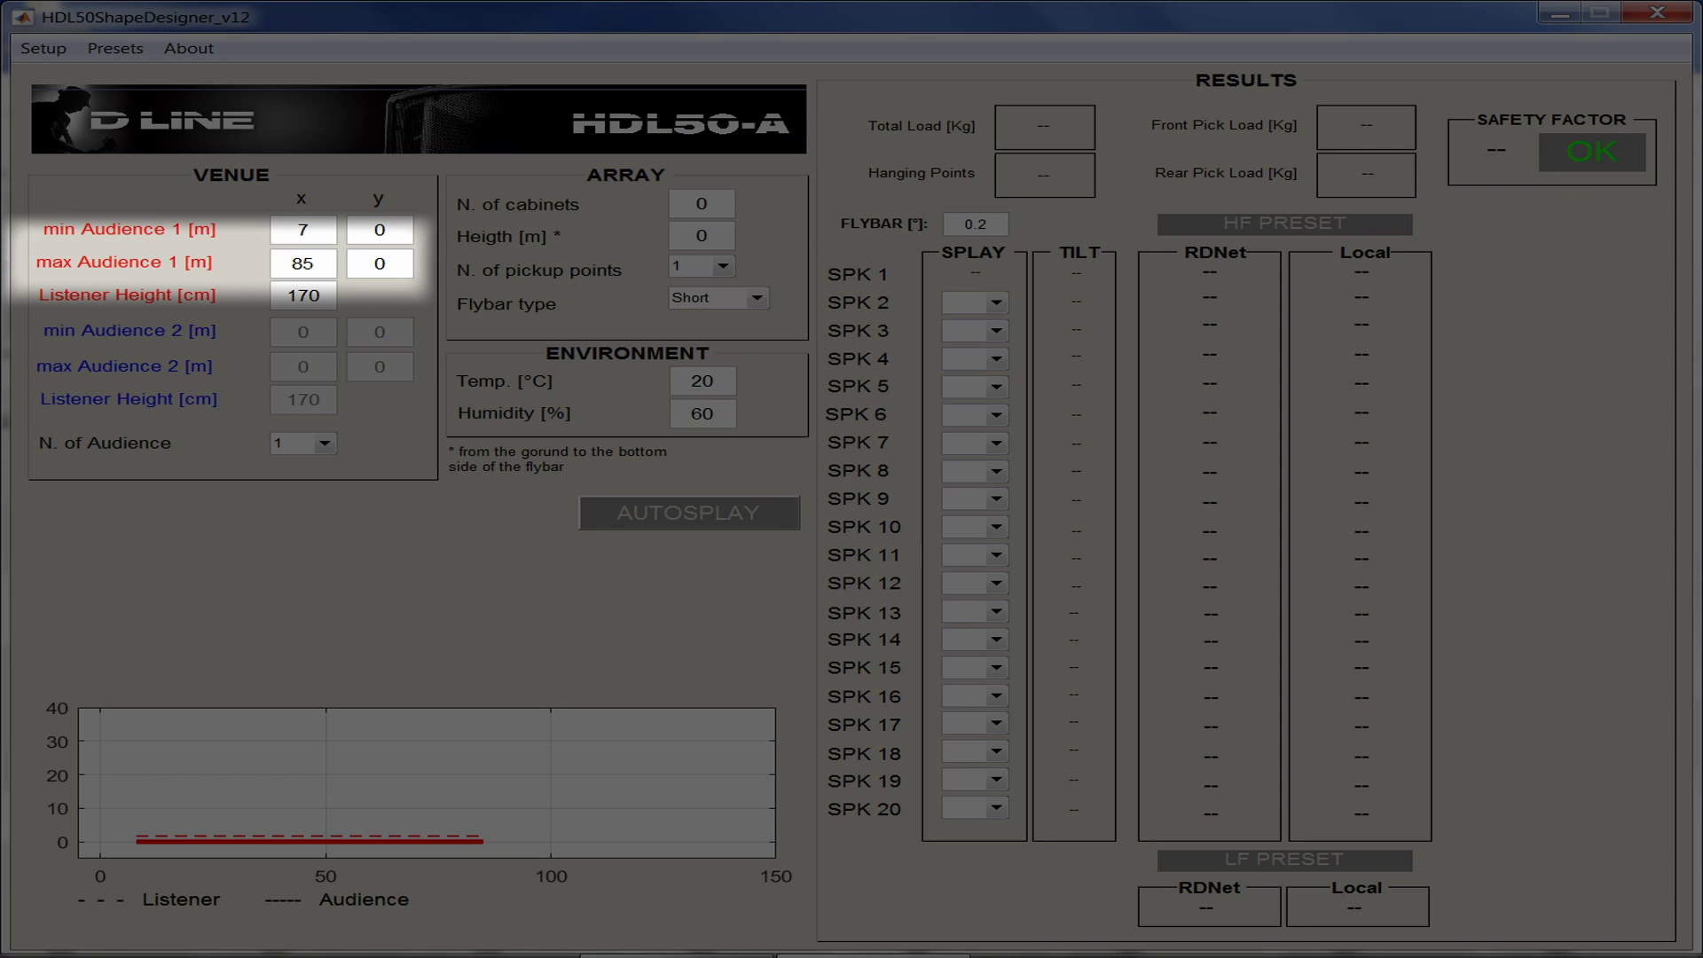
Enter 12 cabinets at 9.5 m height, with temperature 35 °C and humidity 45%
type("12")
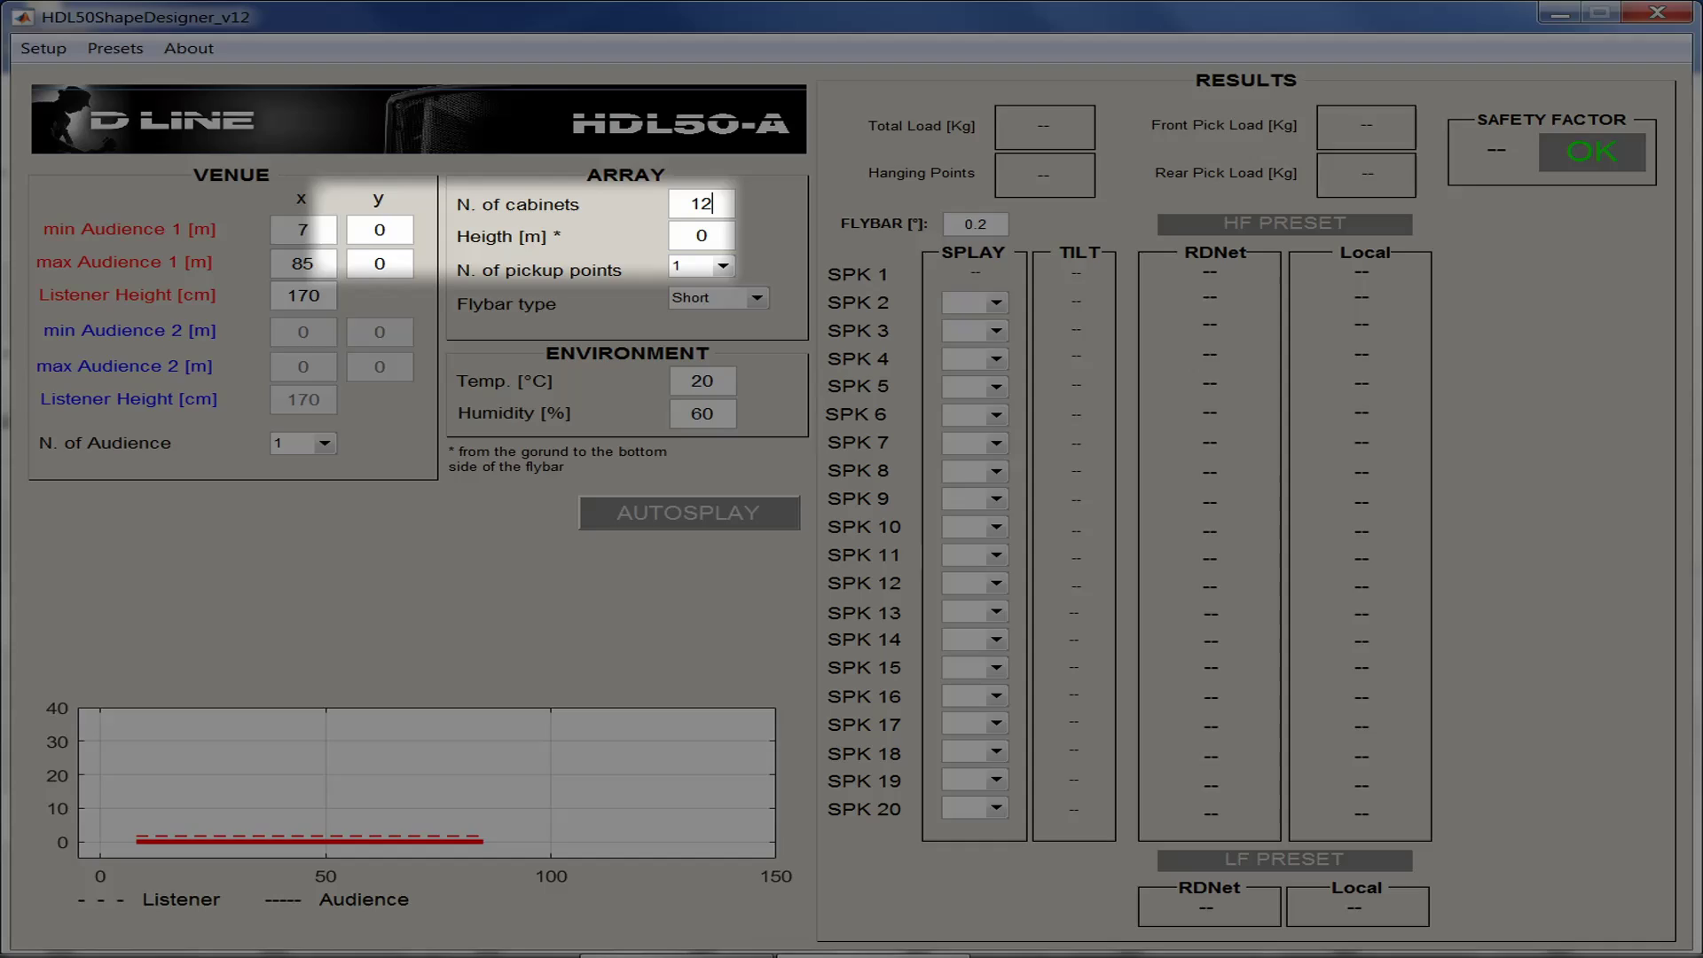
key("Tab")
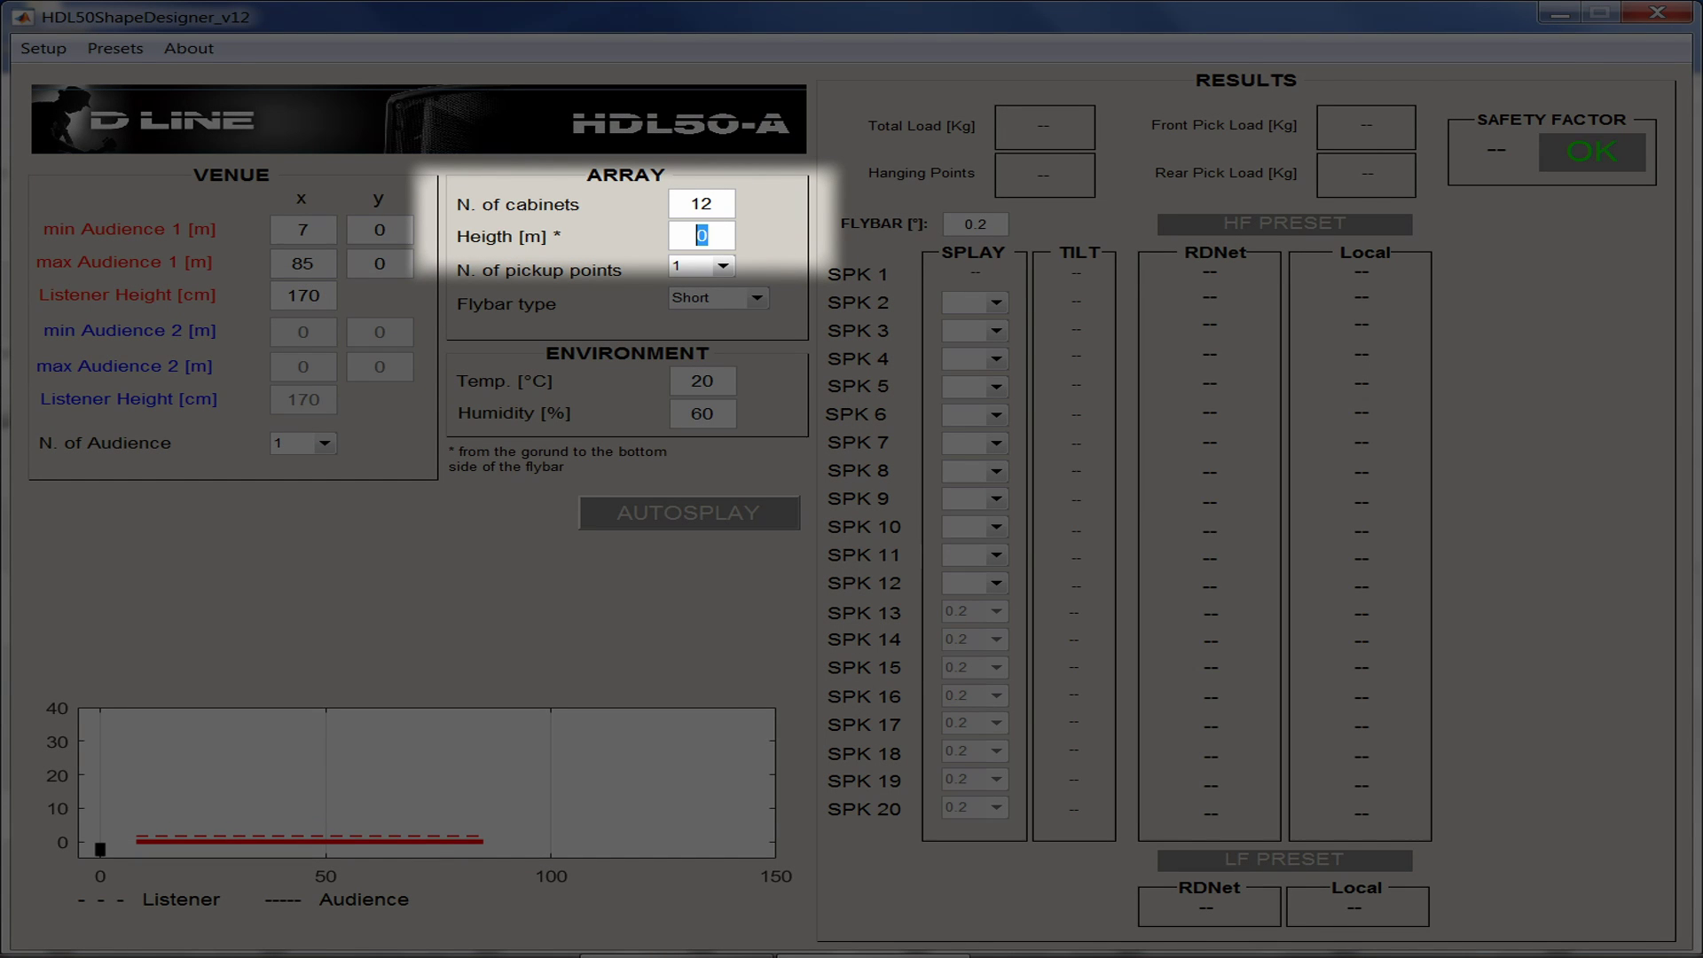
type("9.5")
key("Tab")
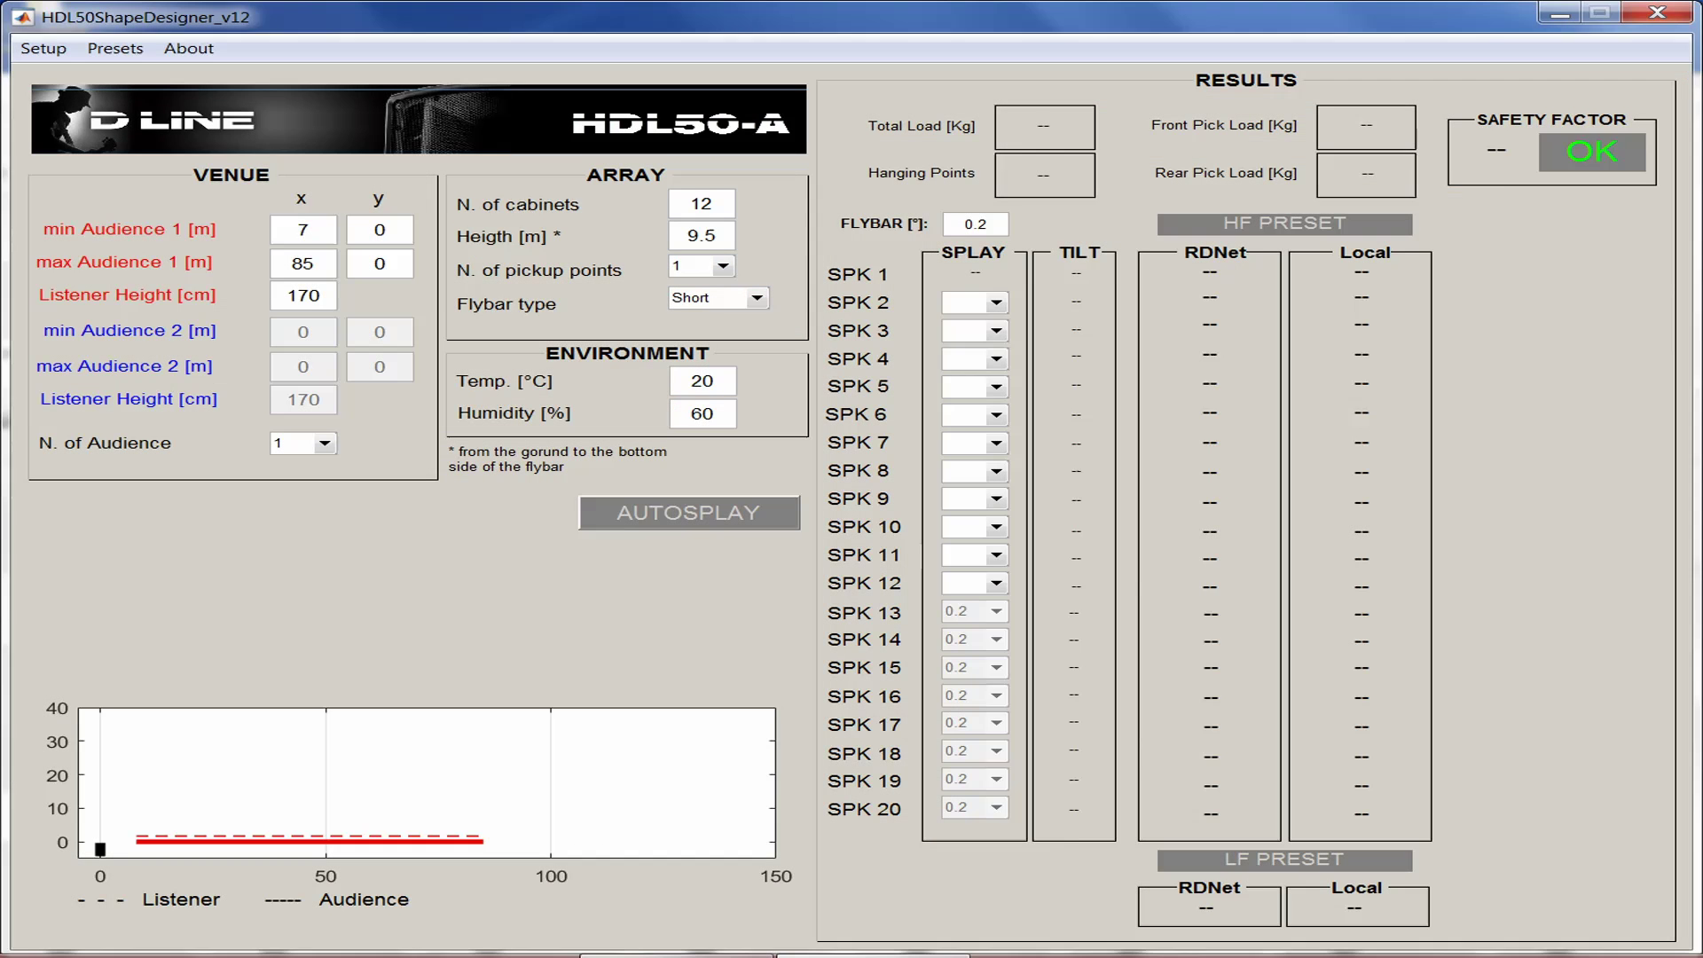
type("35")
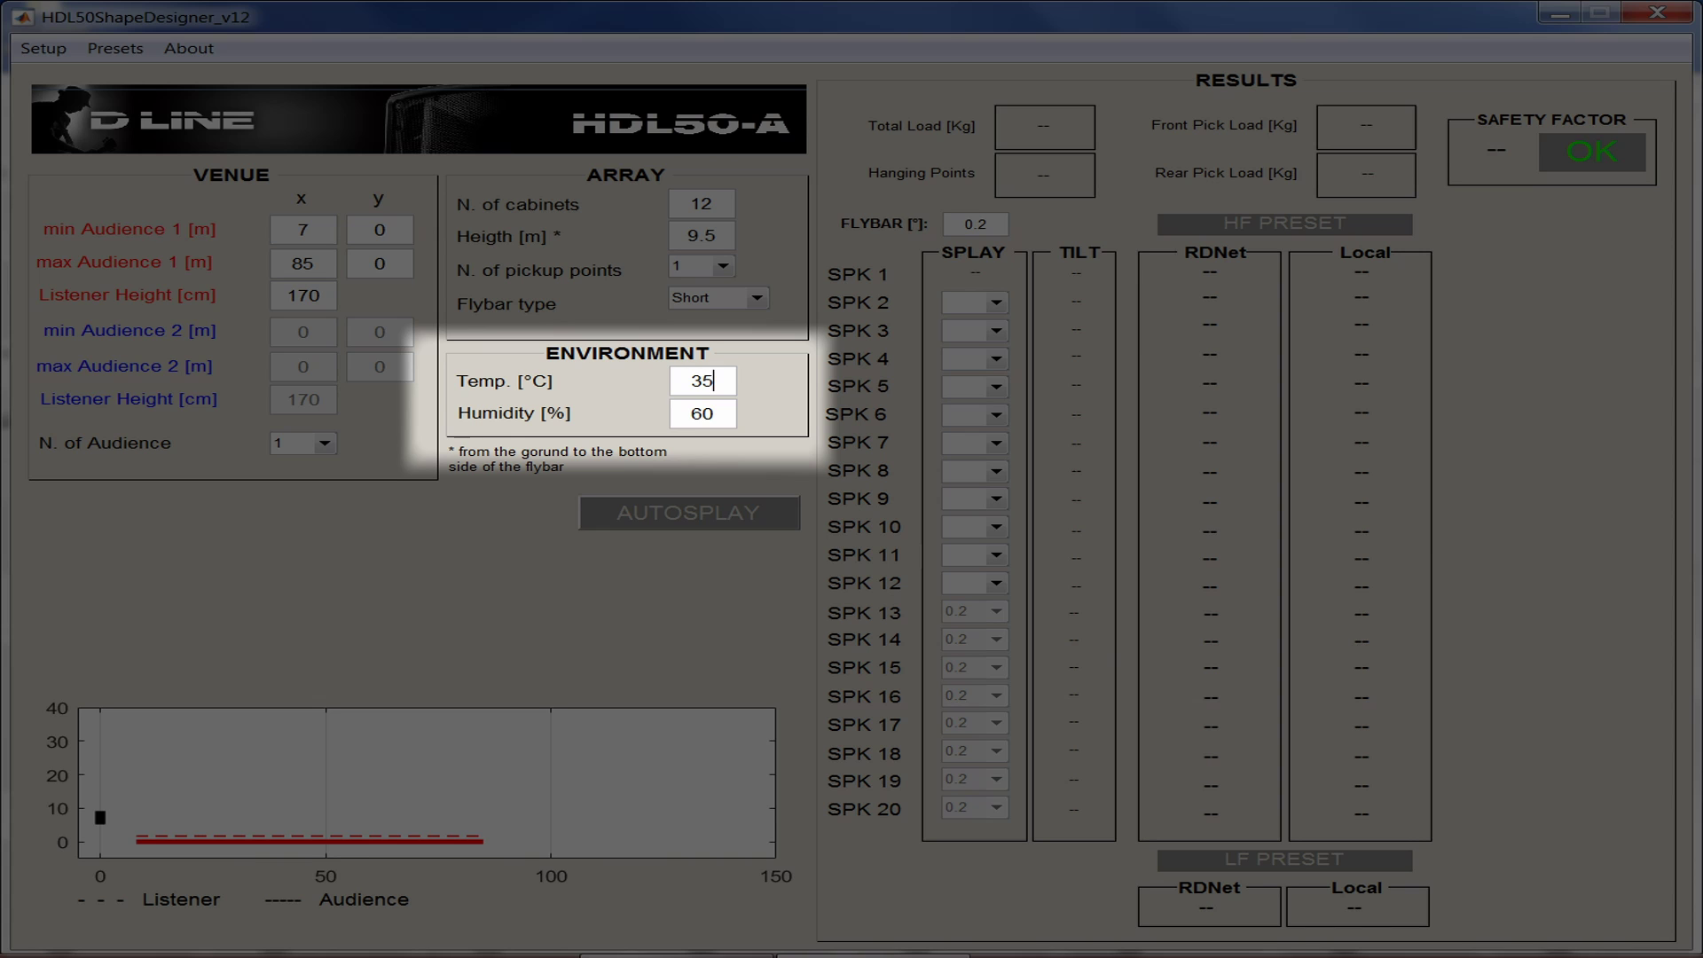
key("Tab")
type("45")
key("Tab")
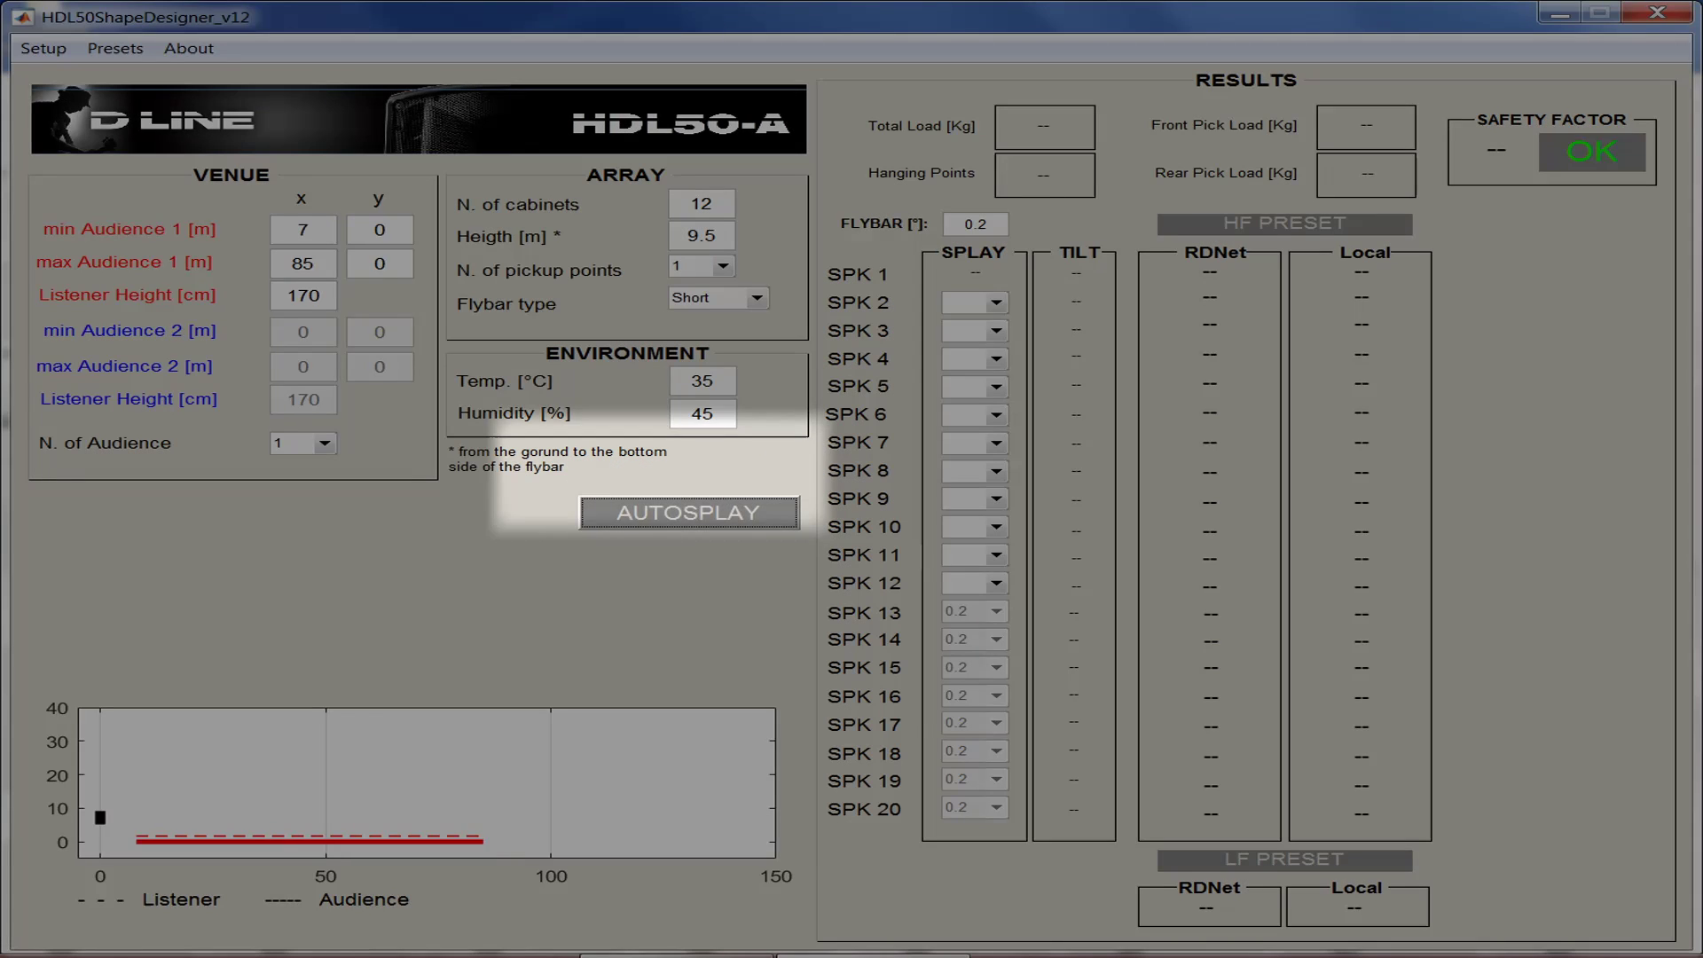
key("space")
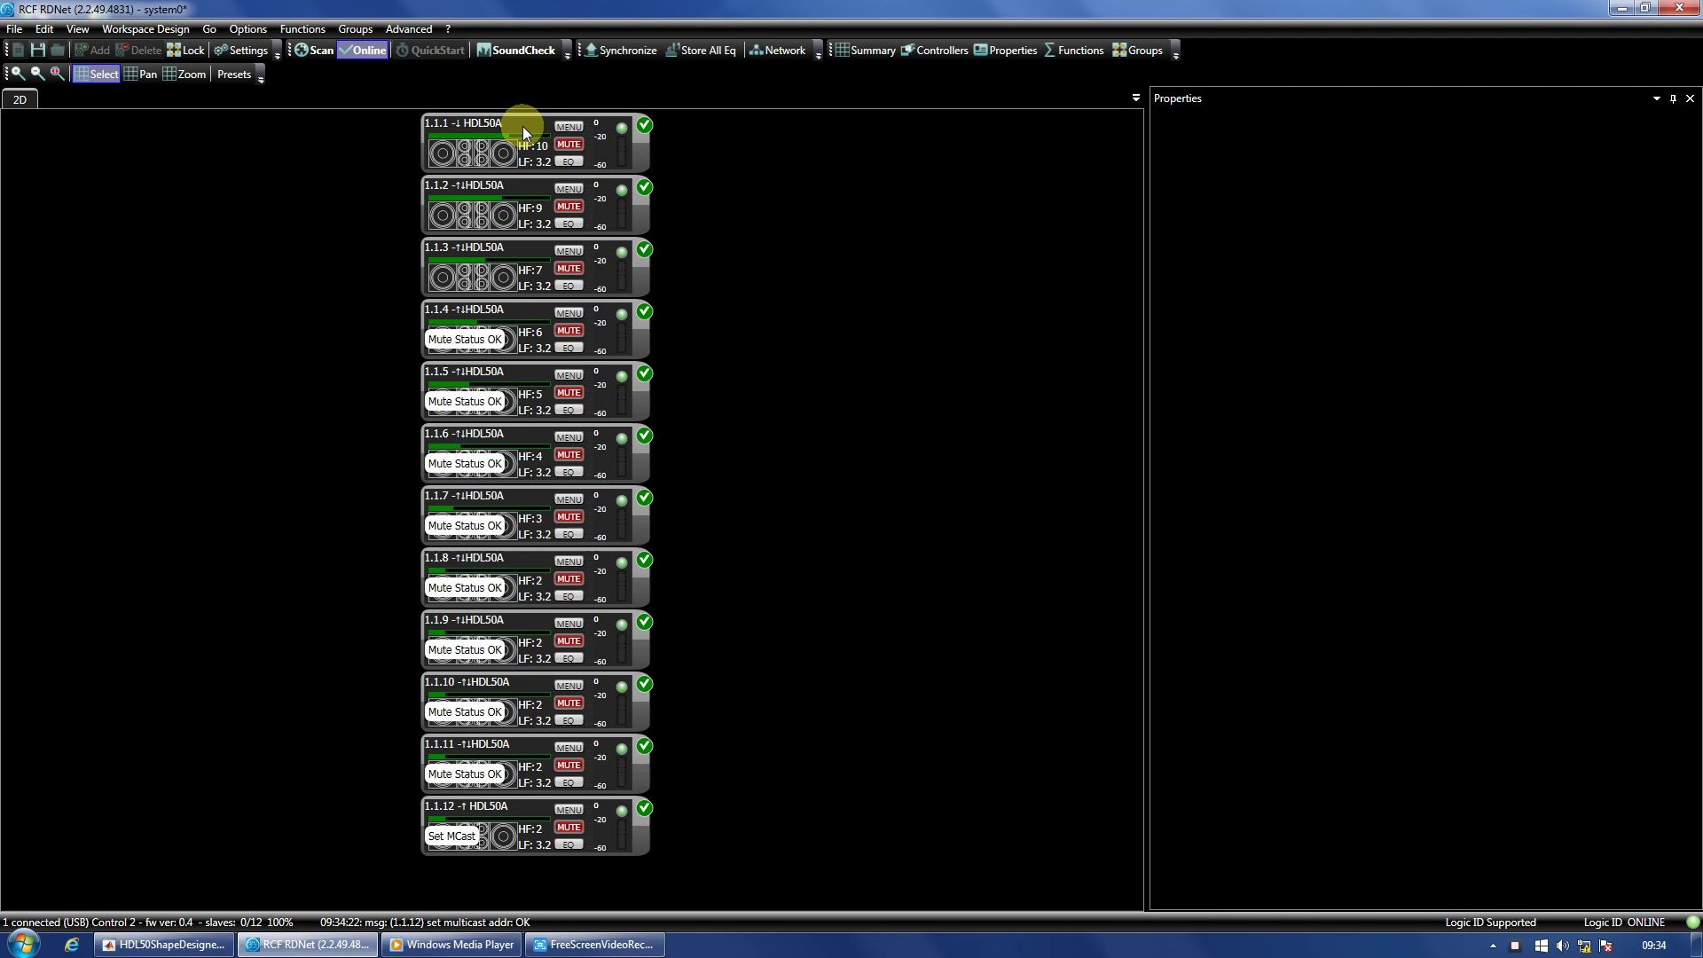
Select module 1.1.1 and open its device detail window
left_click(524, 126)
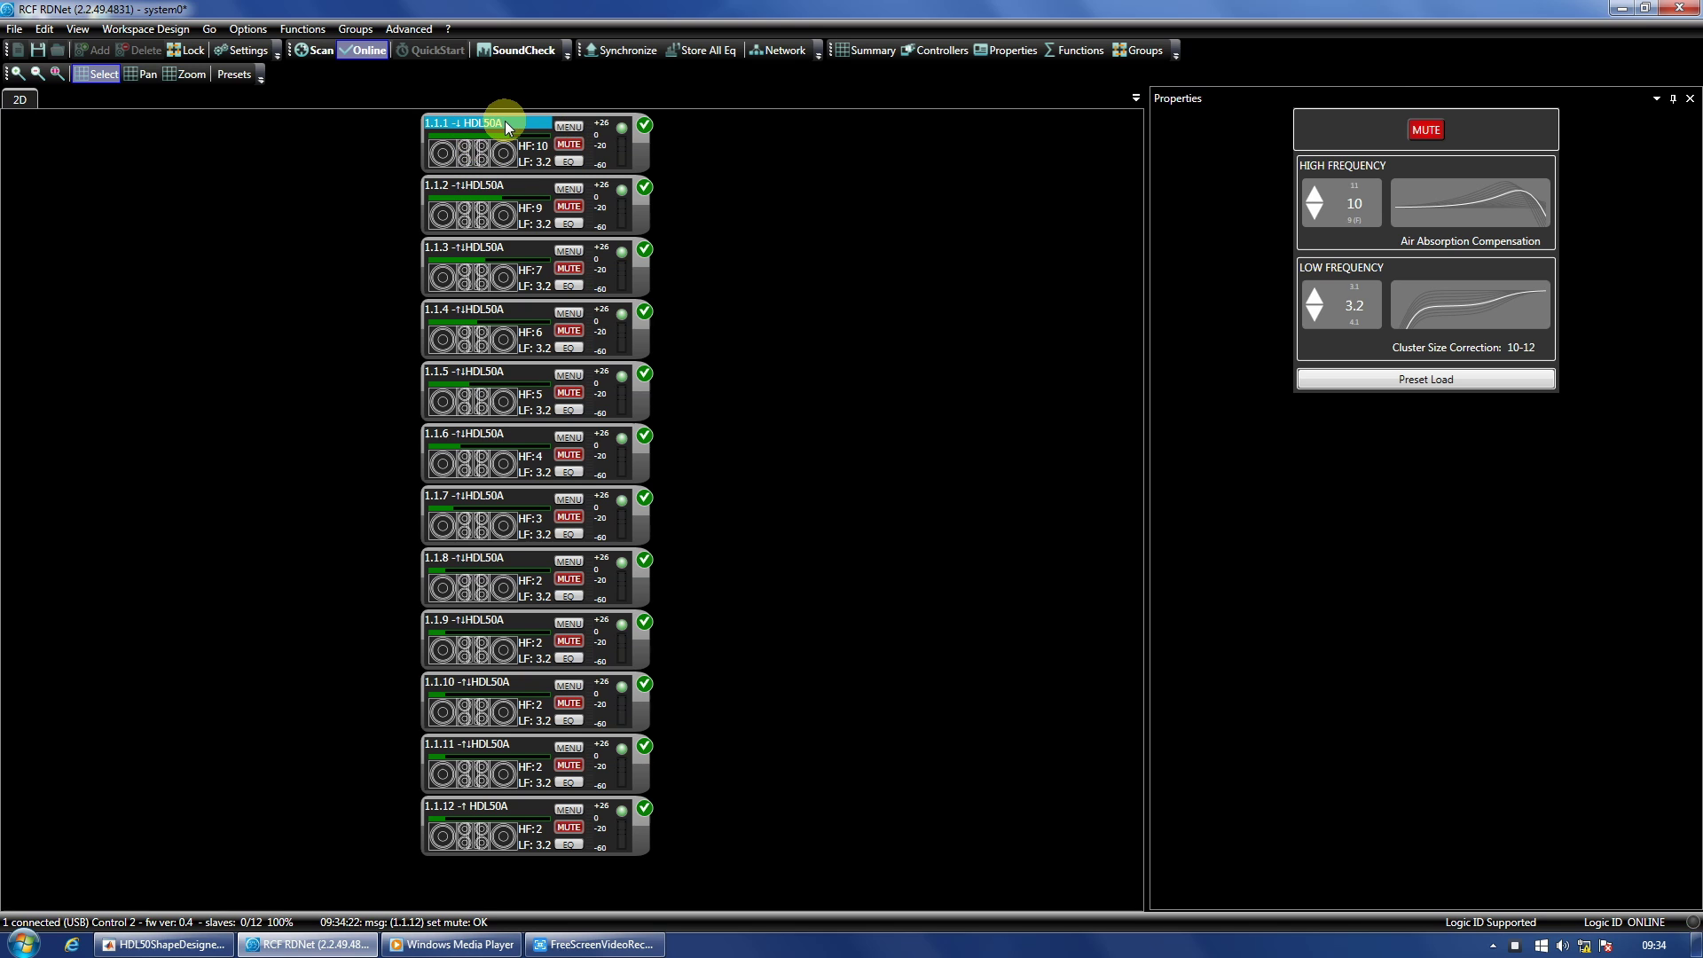
left_click_drag(504, 121, 509, 121)
double_click(508, 121)
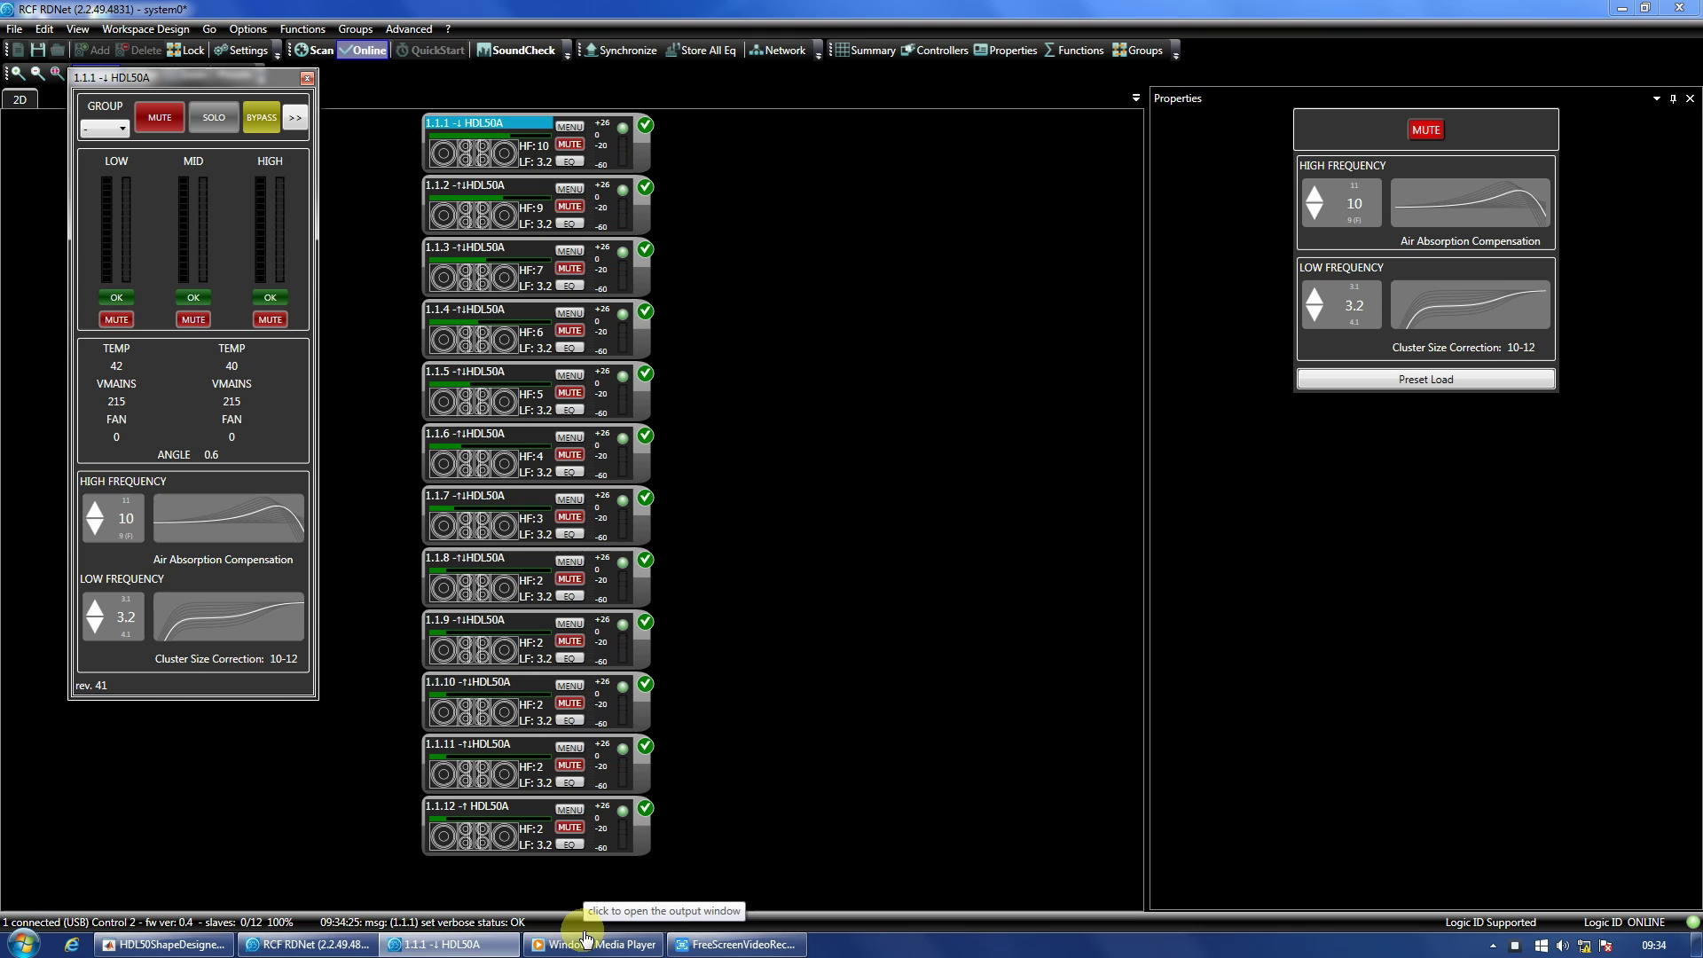
In ShapeDesigner v13, change humidity to 50%, run AUTOSPLAY, and choose Presets > Export to RDNet
left_click(167, 945)
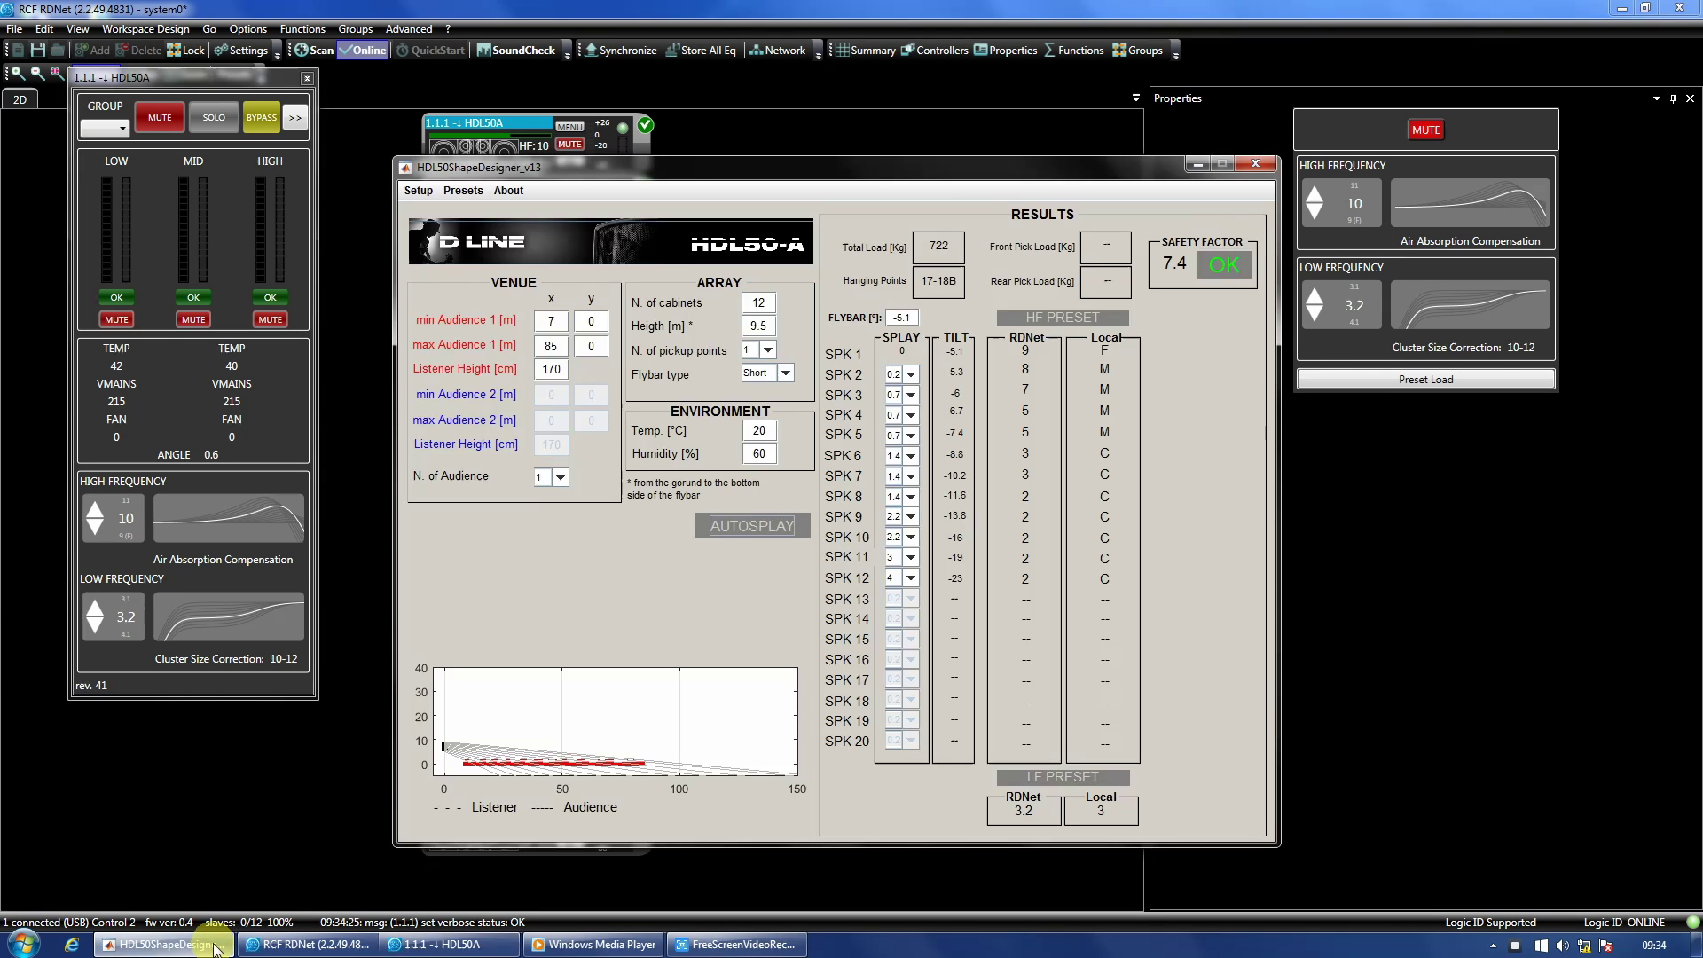
double_click(750, 432)
double_click(752, 455)
type("5")
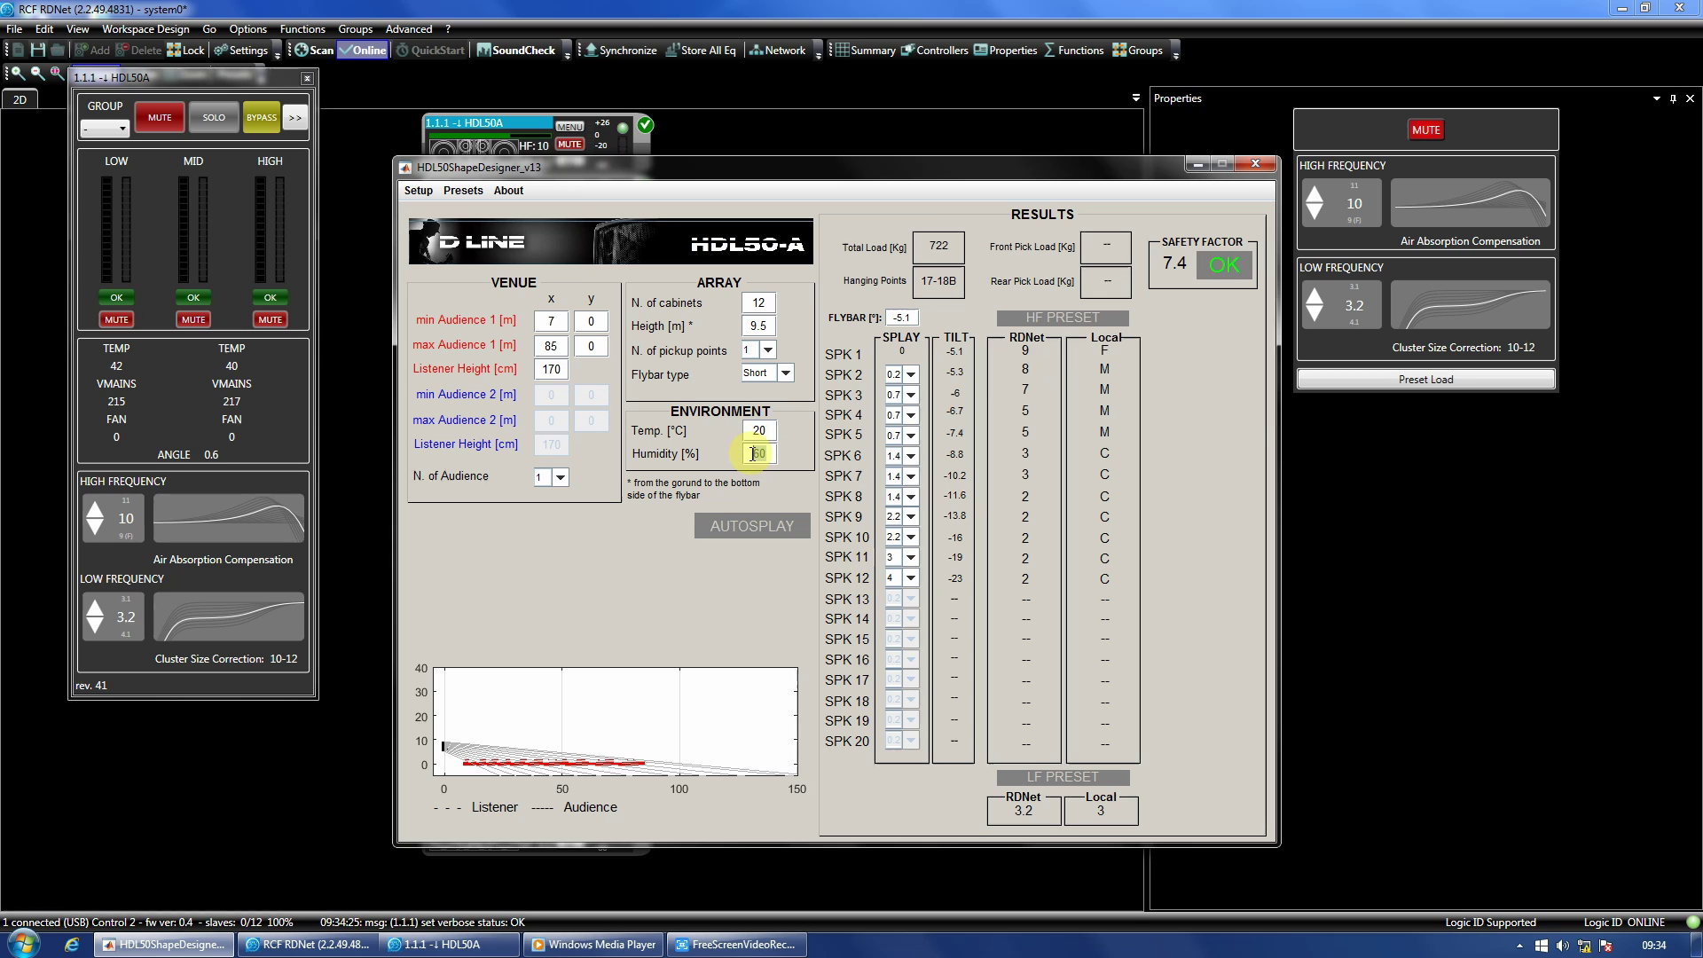
type("0")
left_click(765, 523)
left_click(463, 189)
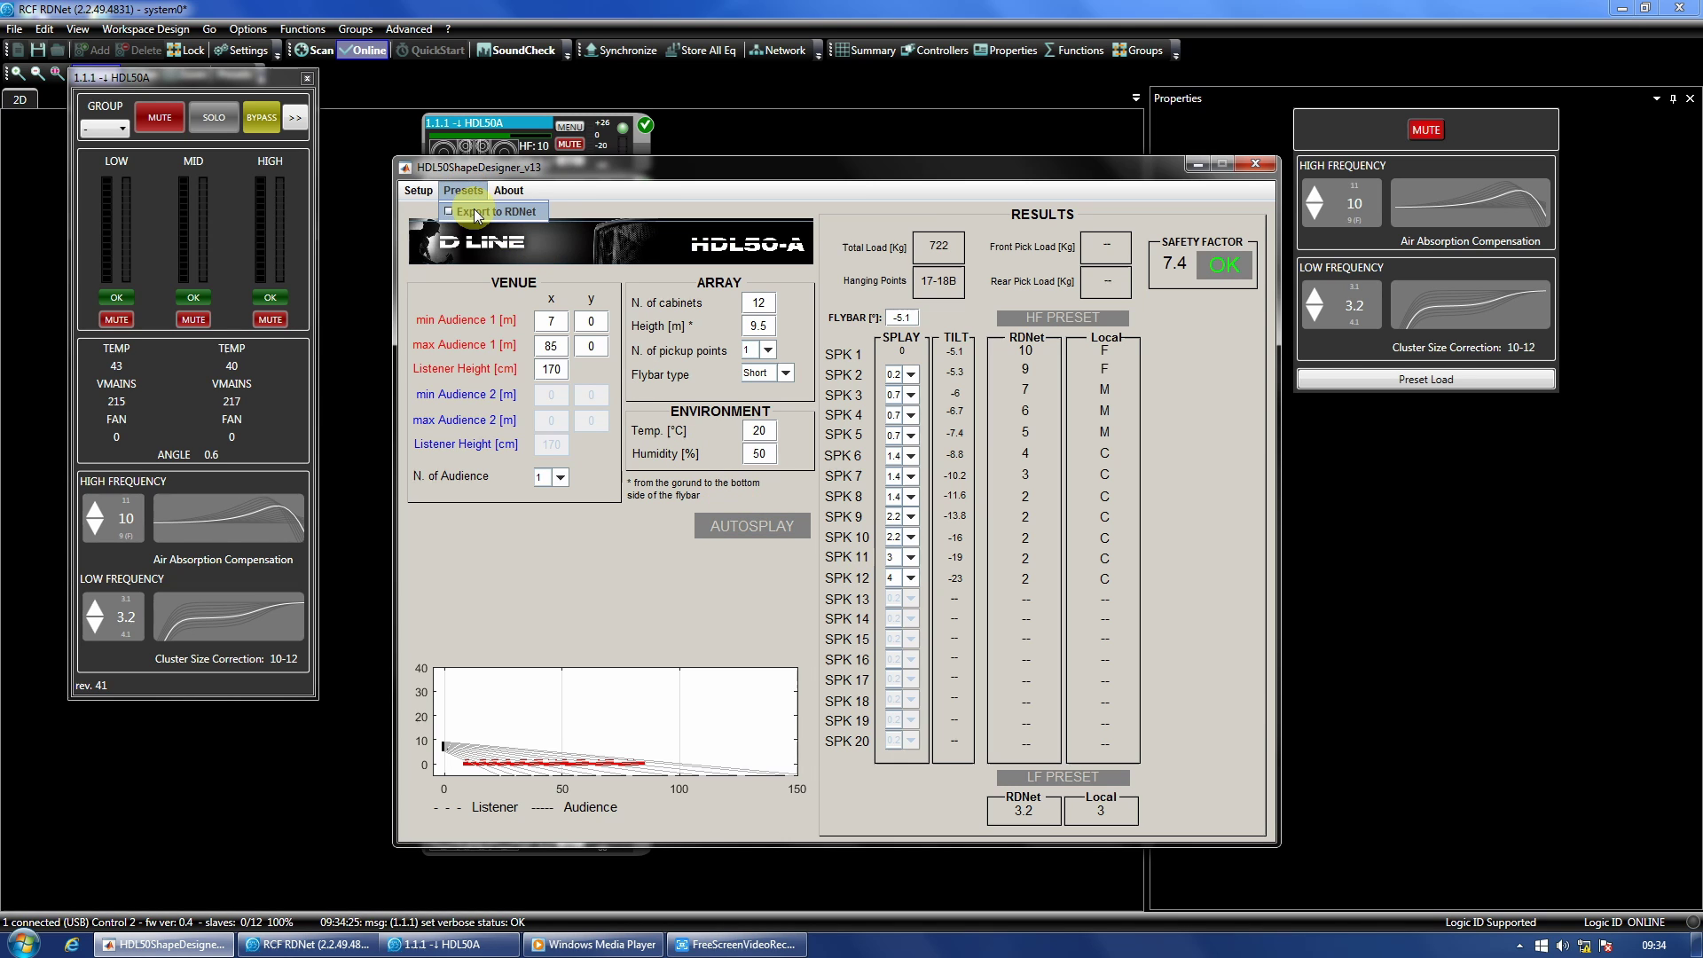
left_click(476, 213)
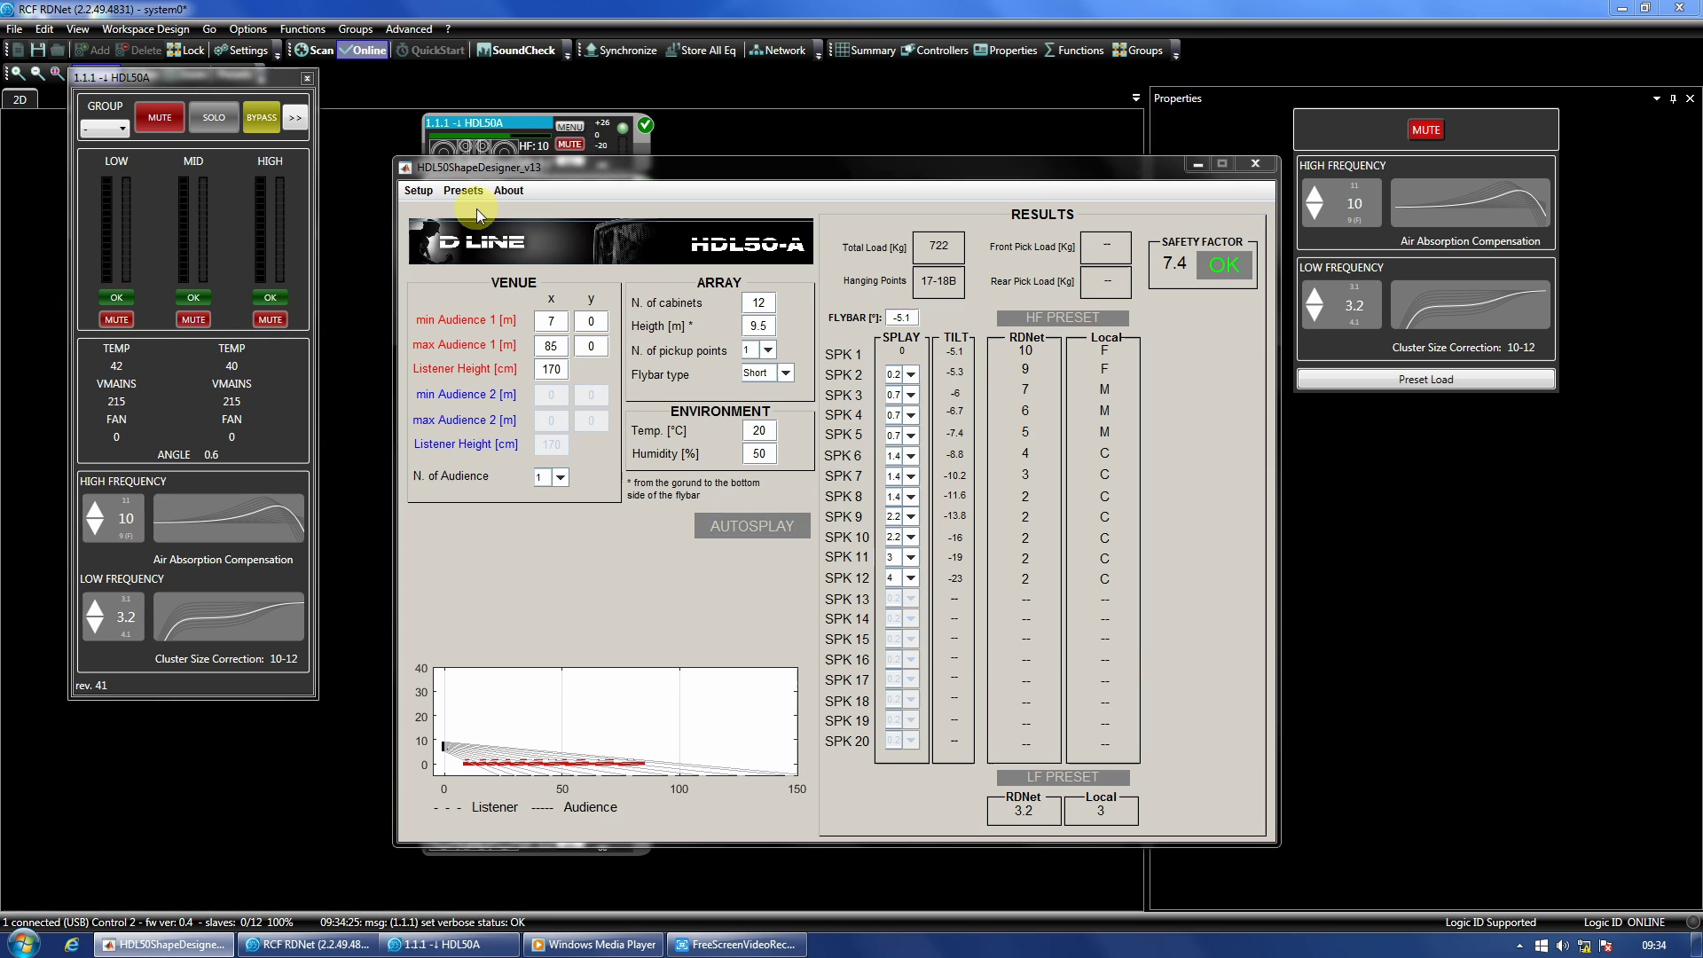
Save the exported preset file on the Desktop as 'Air Correction'
left_click(468, 276)
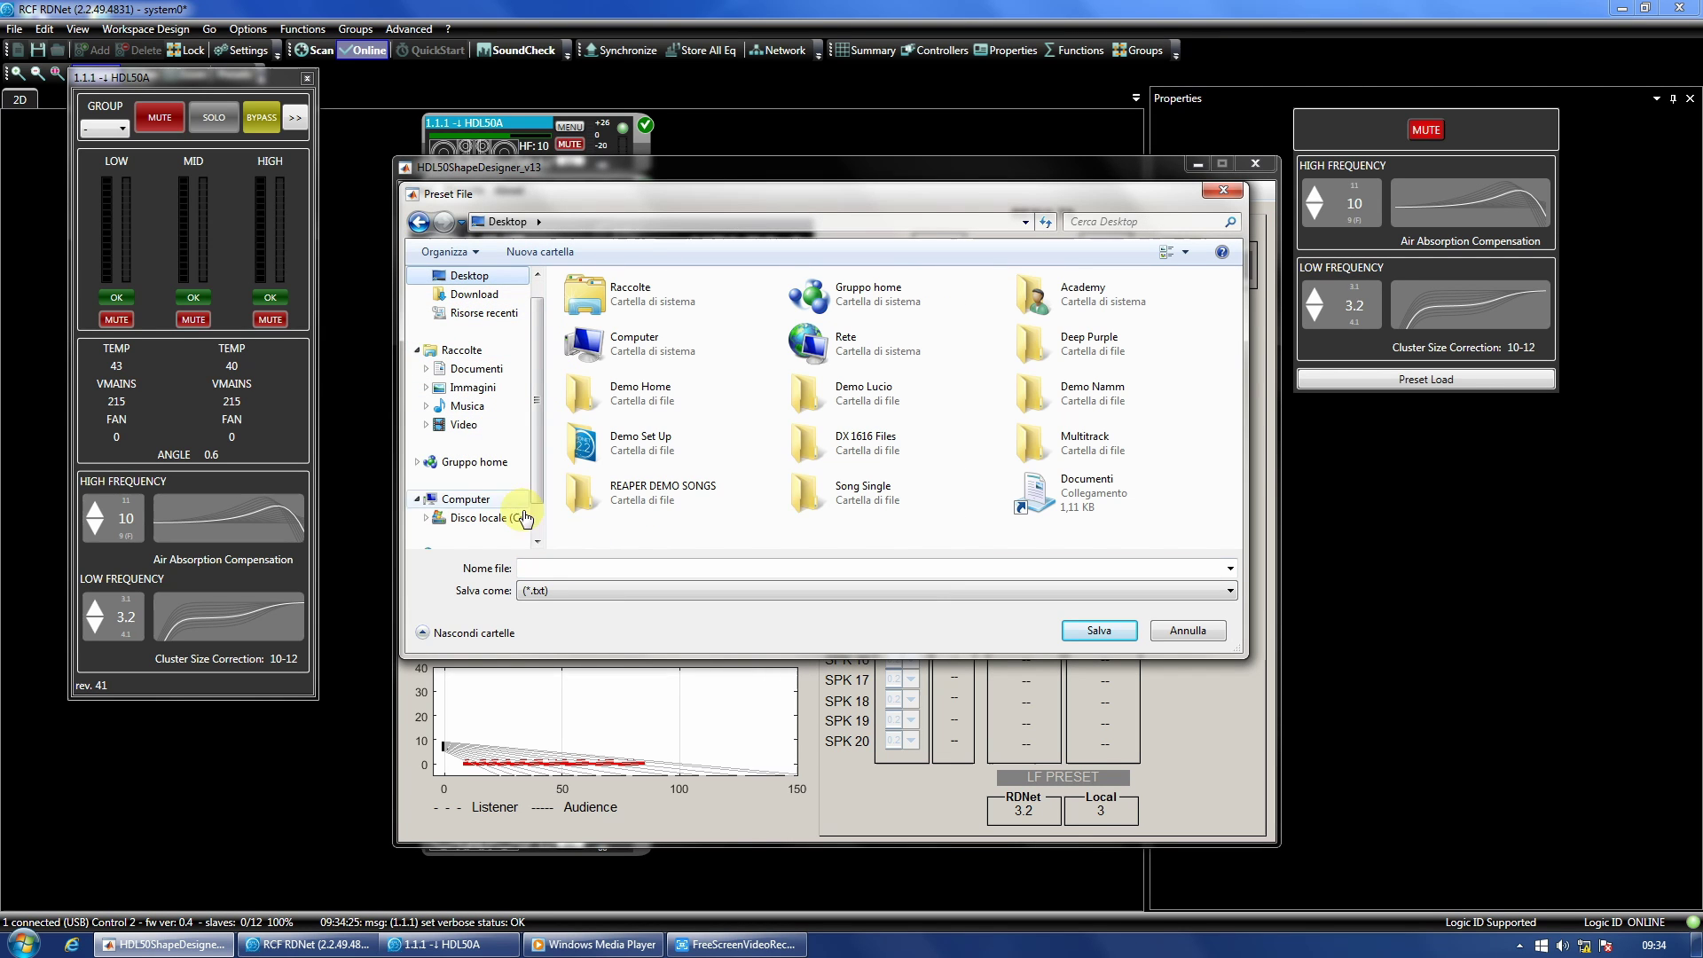
type("Air")
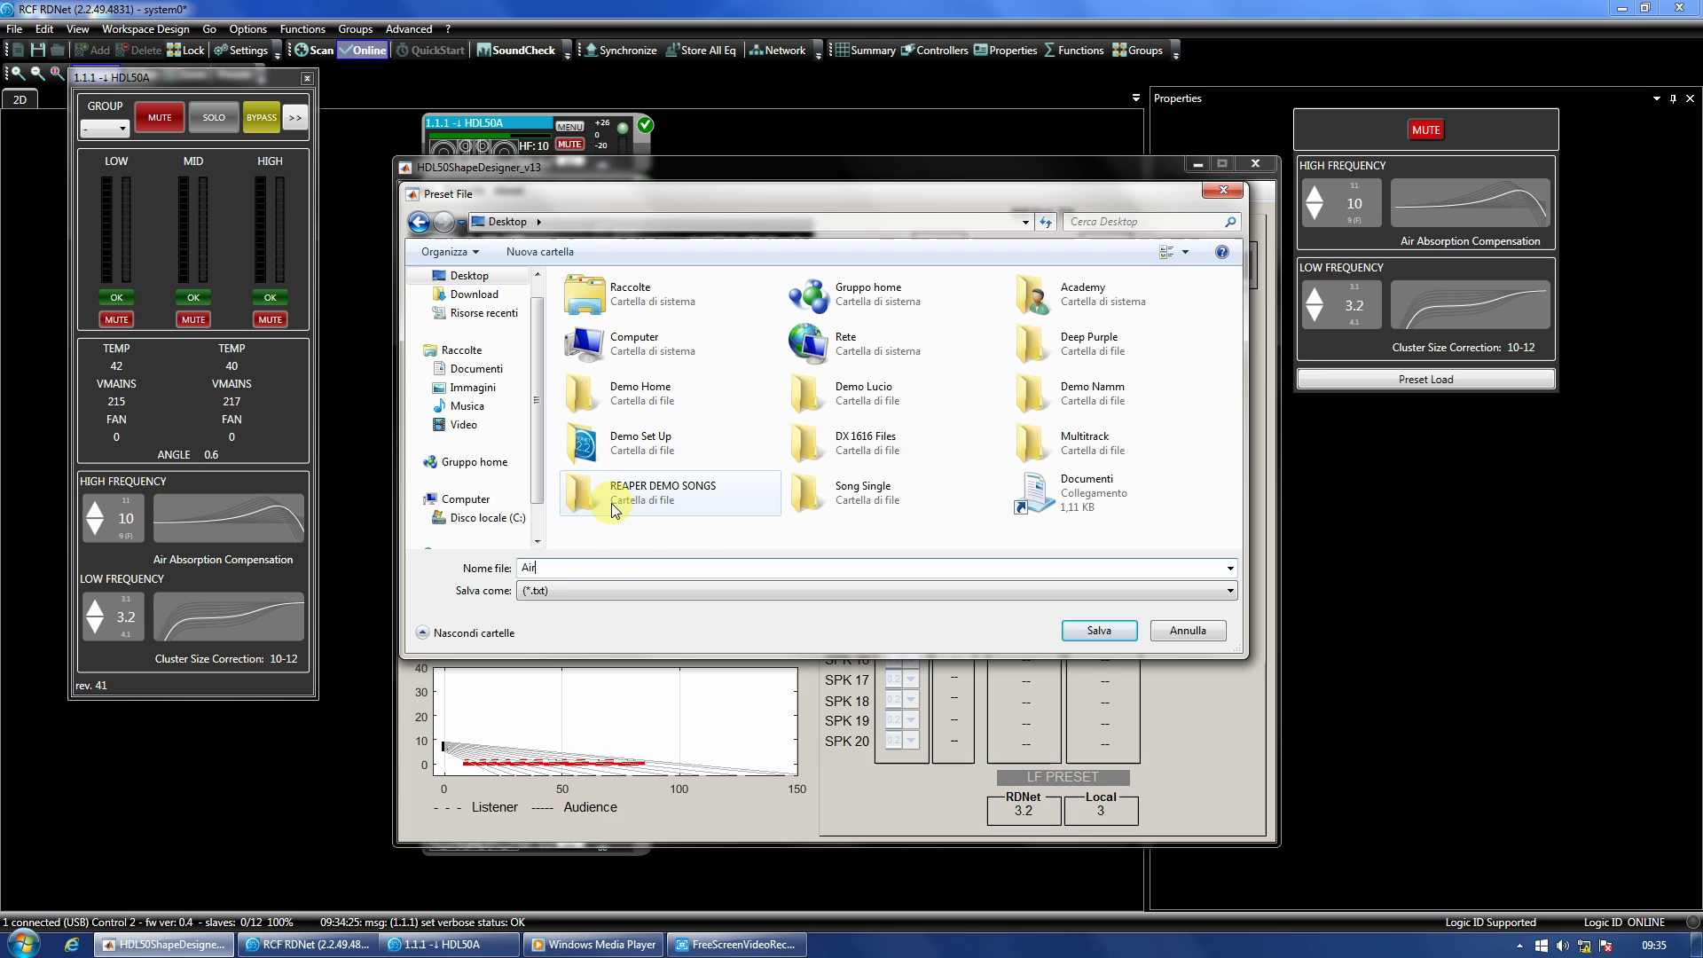
type(" Correction")
left_click(1084, 632)
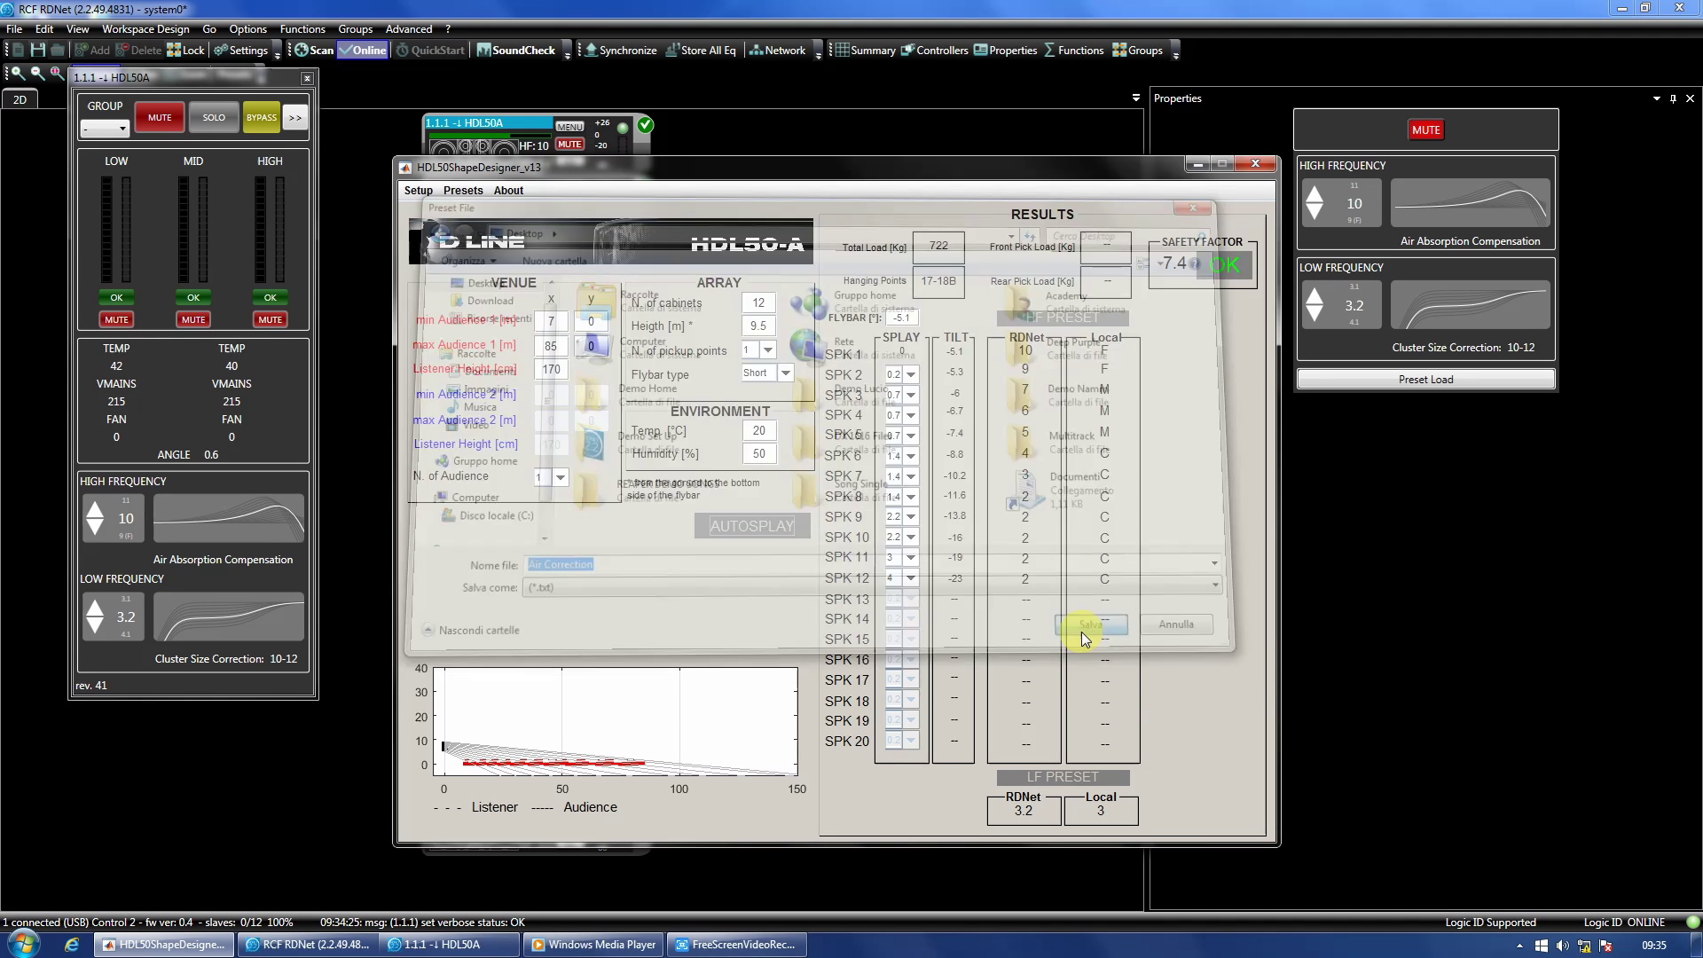
Select all twelve HDL50A modules and load the Desktop 'Air Correction' preset file onto them
left_click(338, 764)
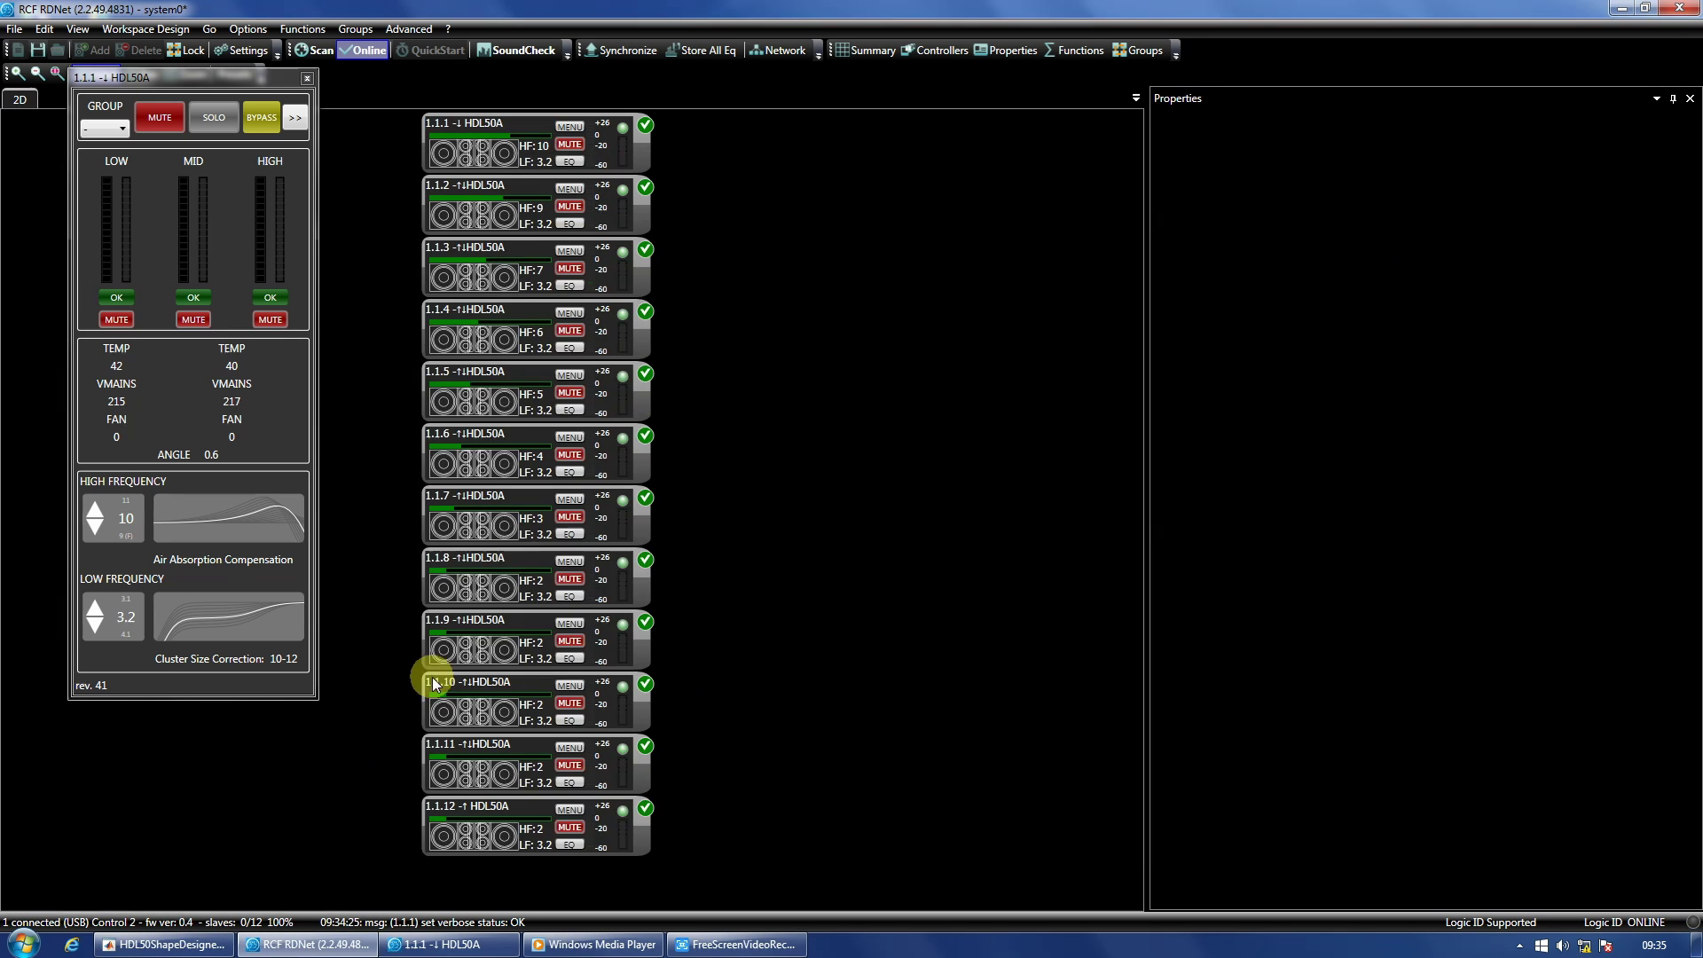
left_click_drag(710, 132, 577, 844)
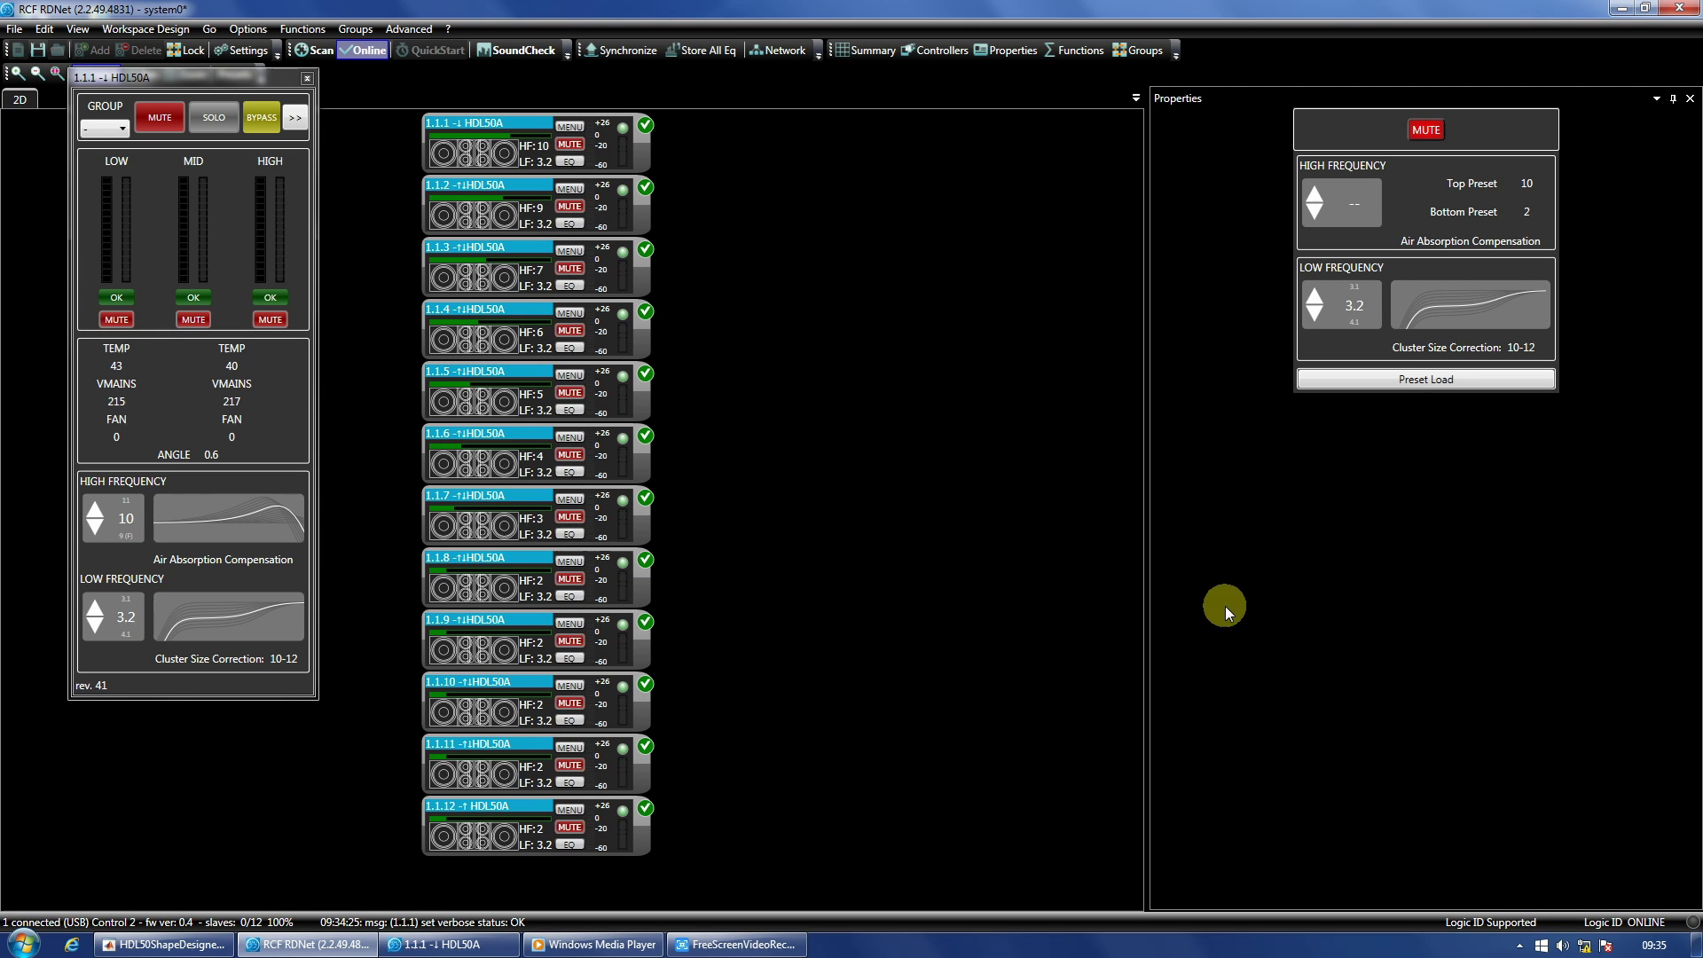
left_click(1408, 381)
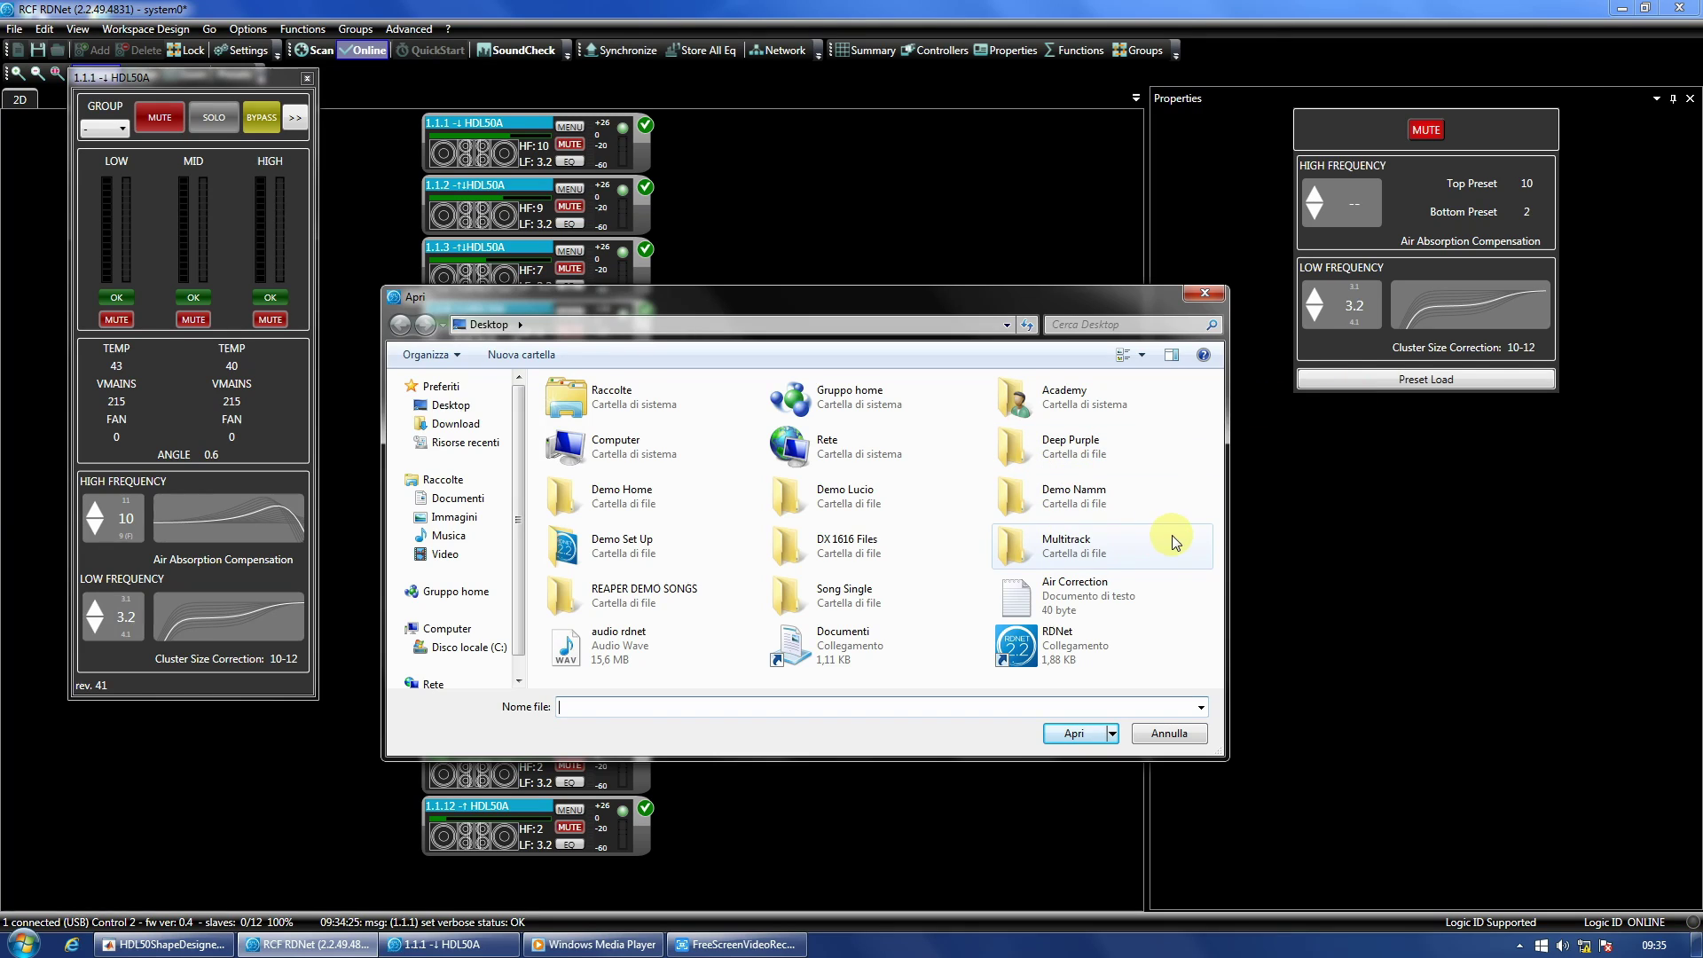
left_click(1083, 605)
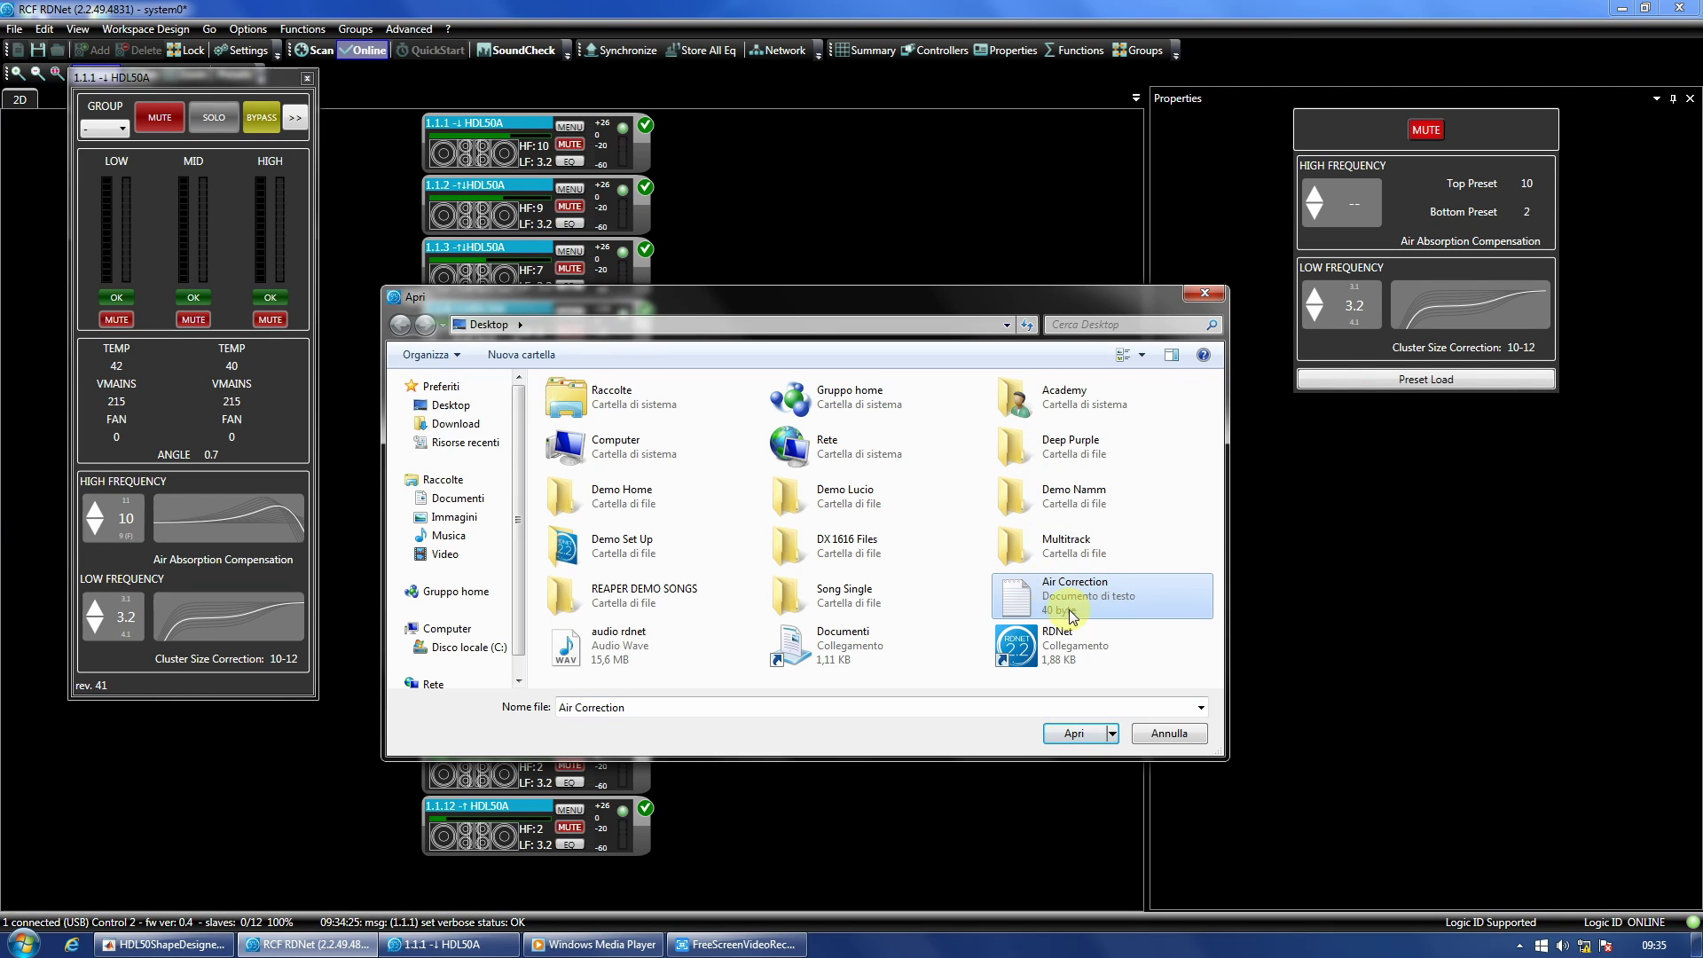
left_click(1076, 732)
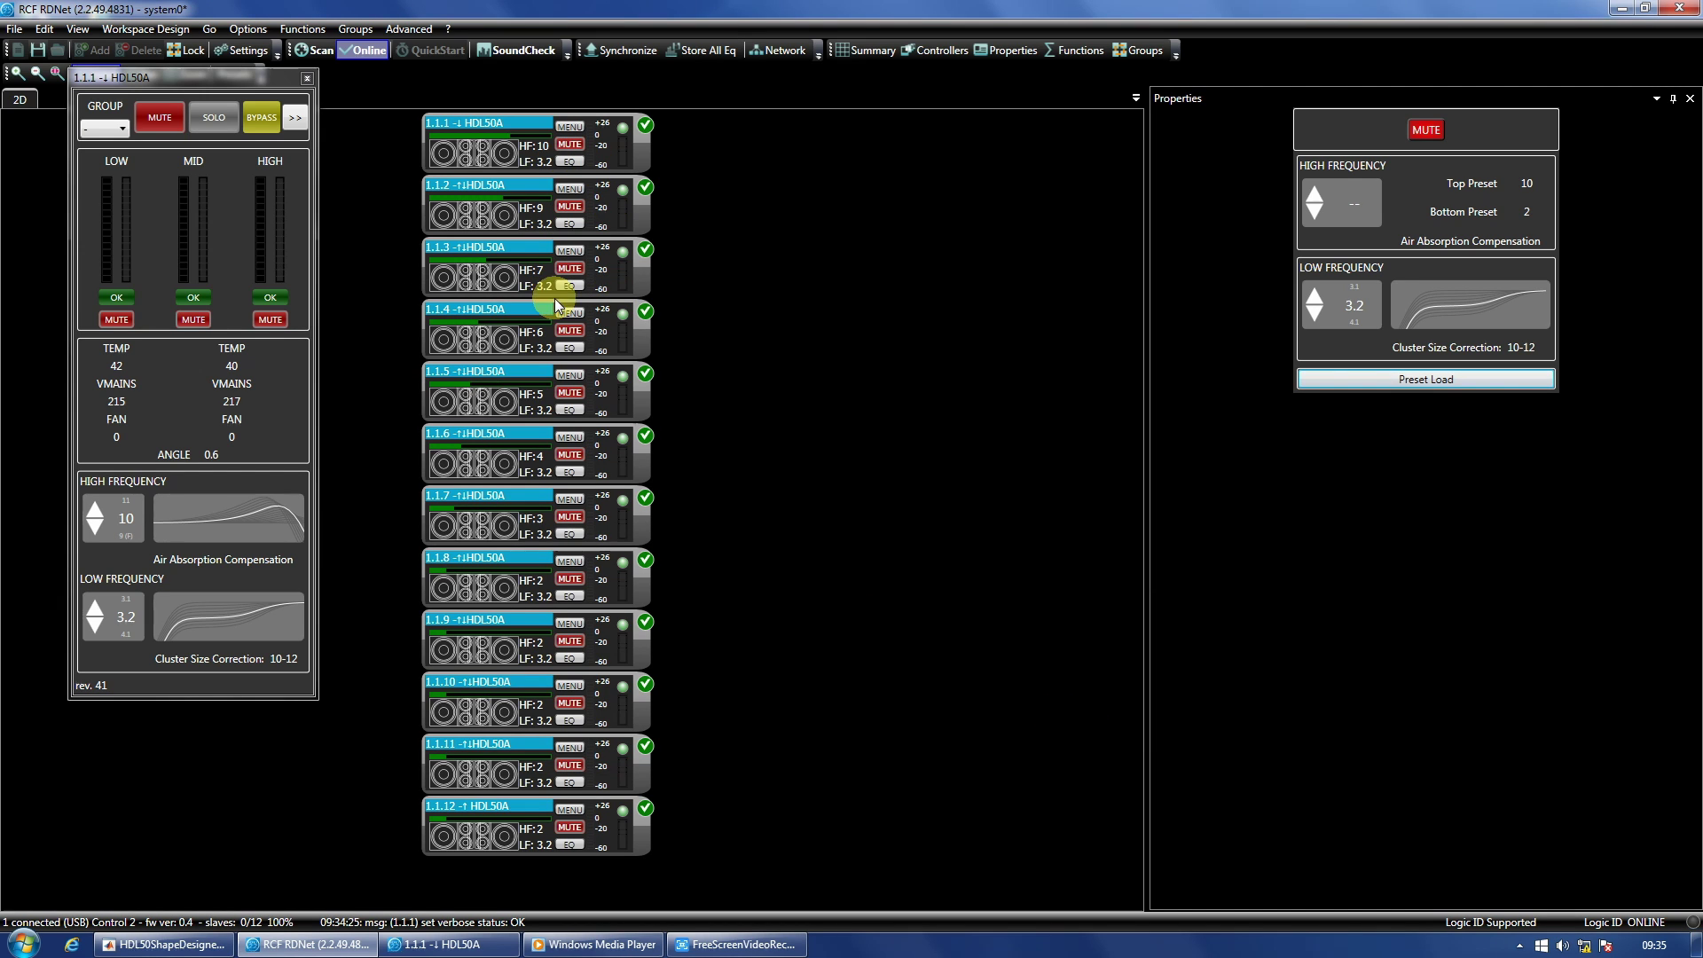
left_click(753, 562)
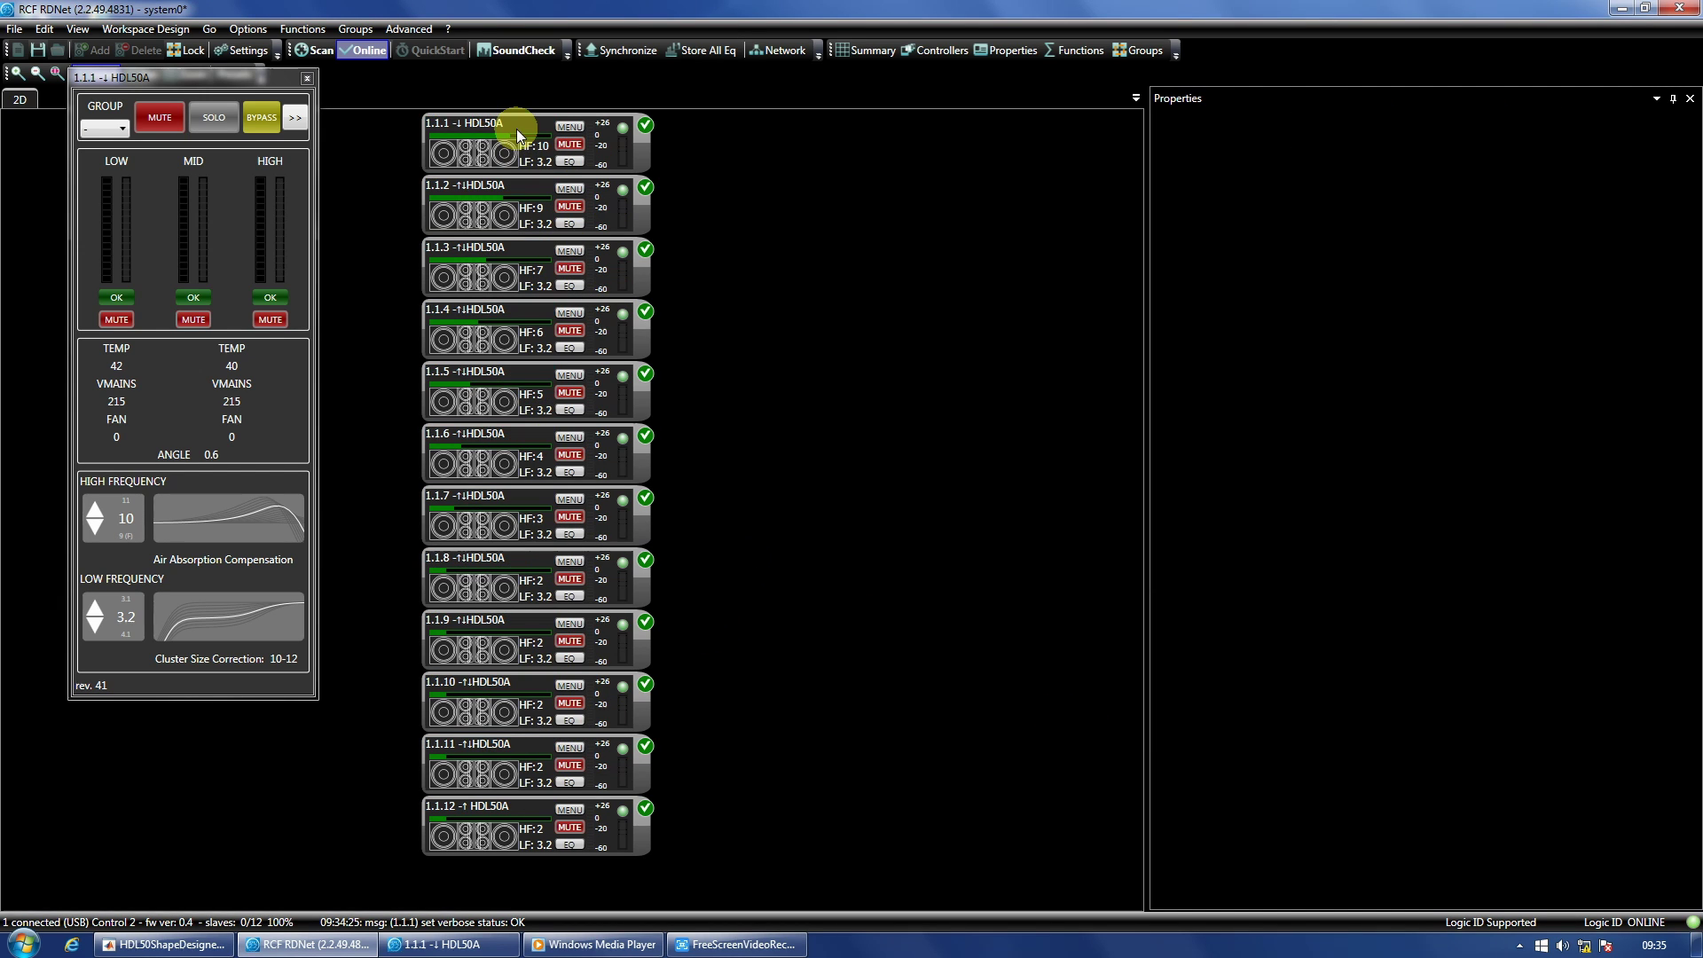
left_click(513, 121)
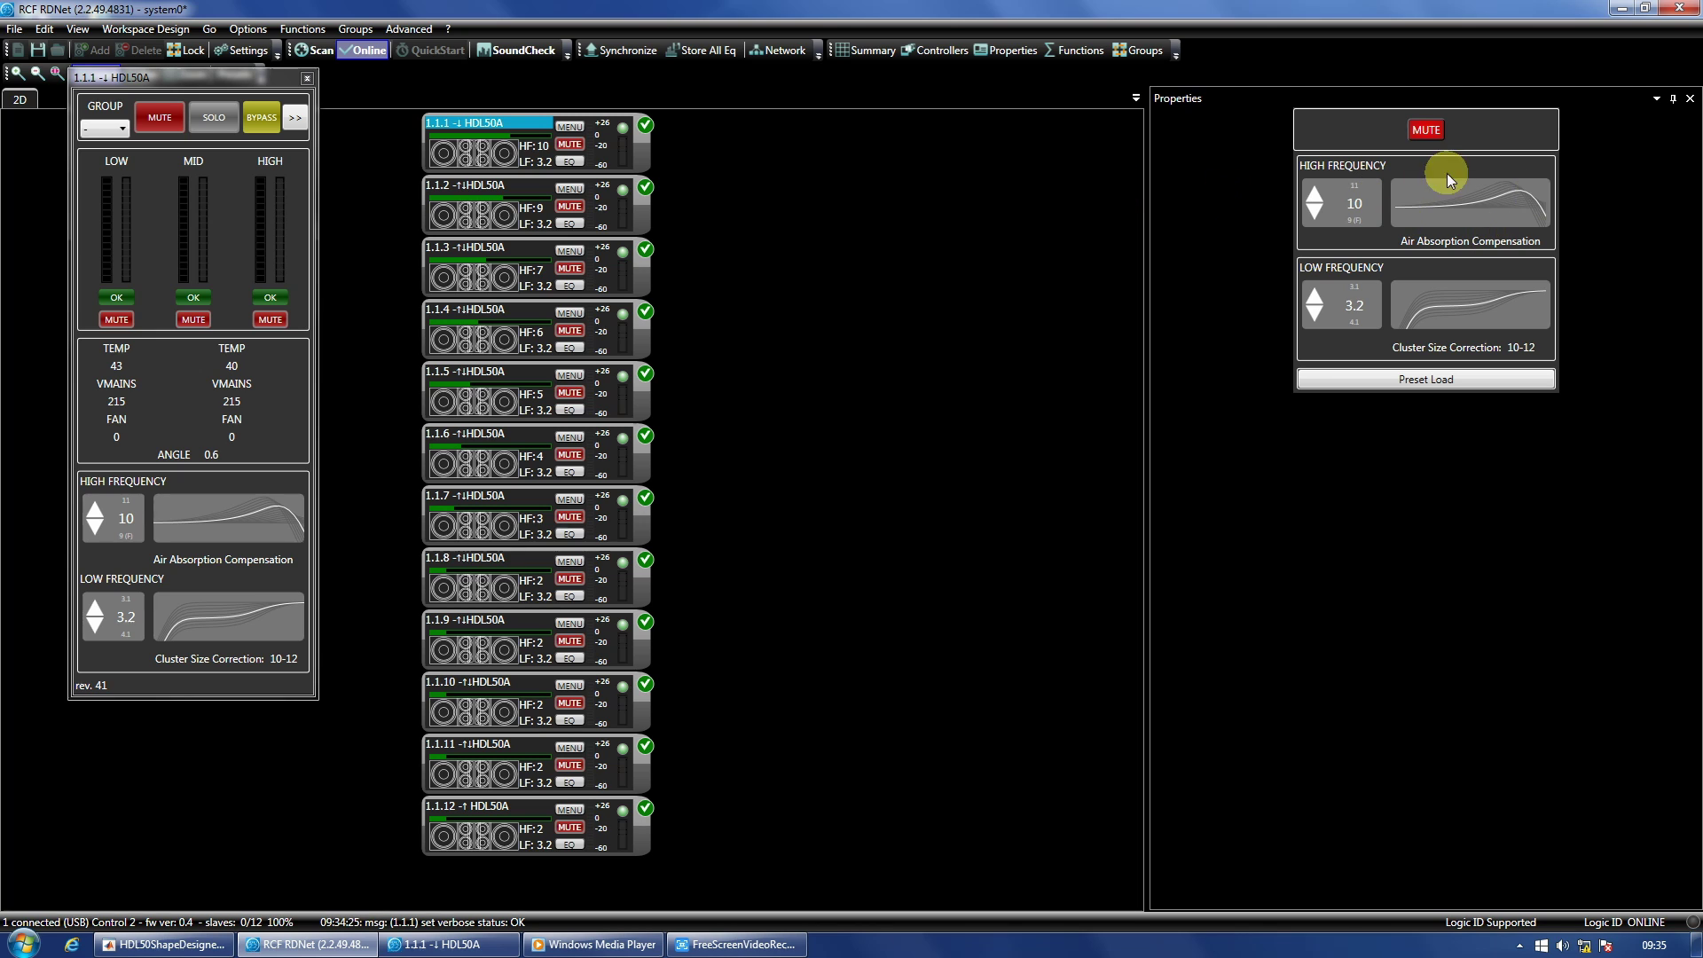
left_click(539, 256)
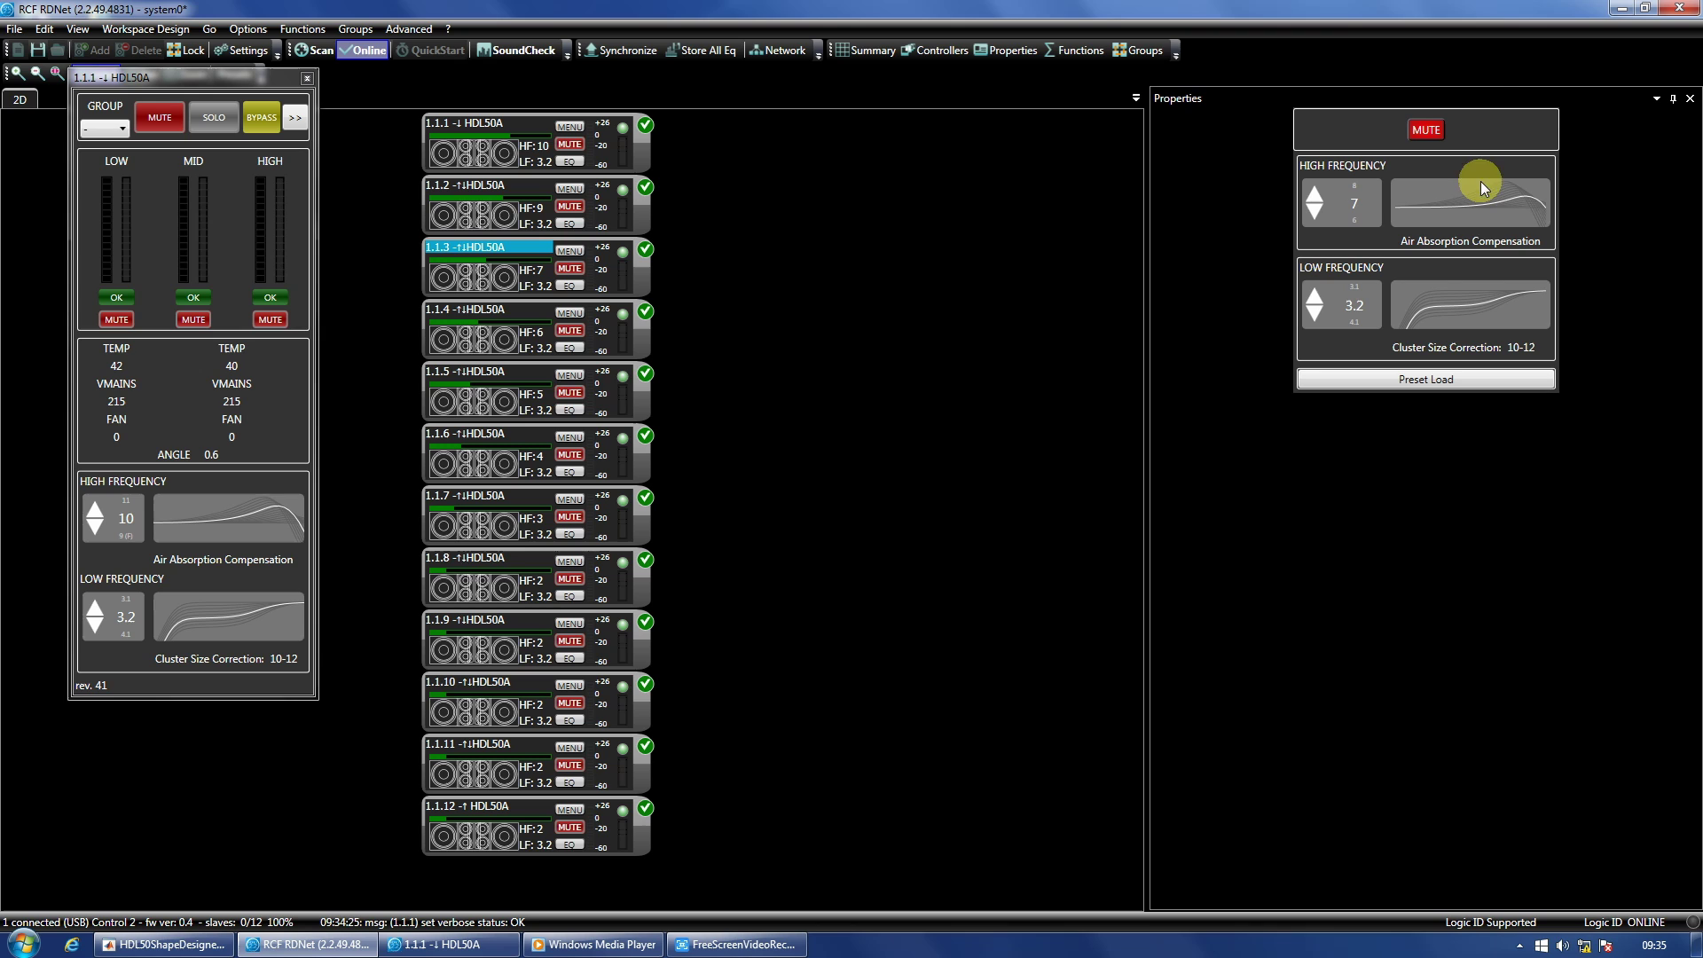
left_click(538, 372)
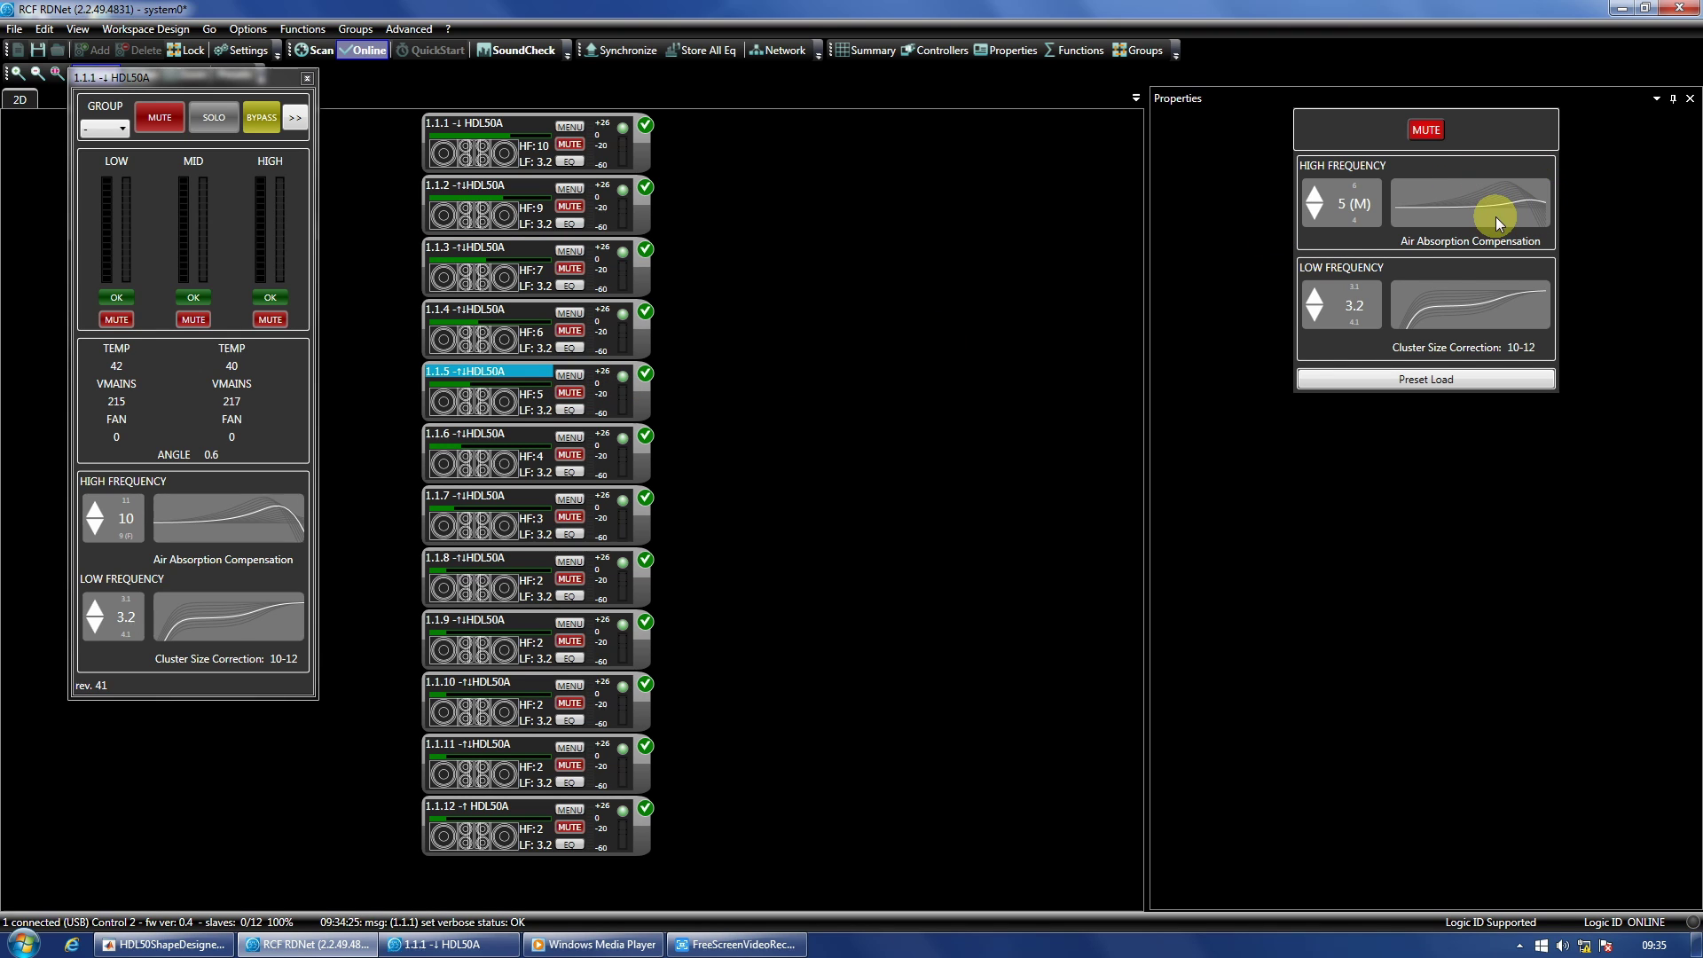
left_click(532, 493)
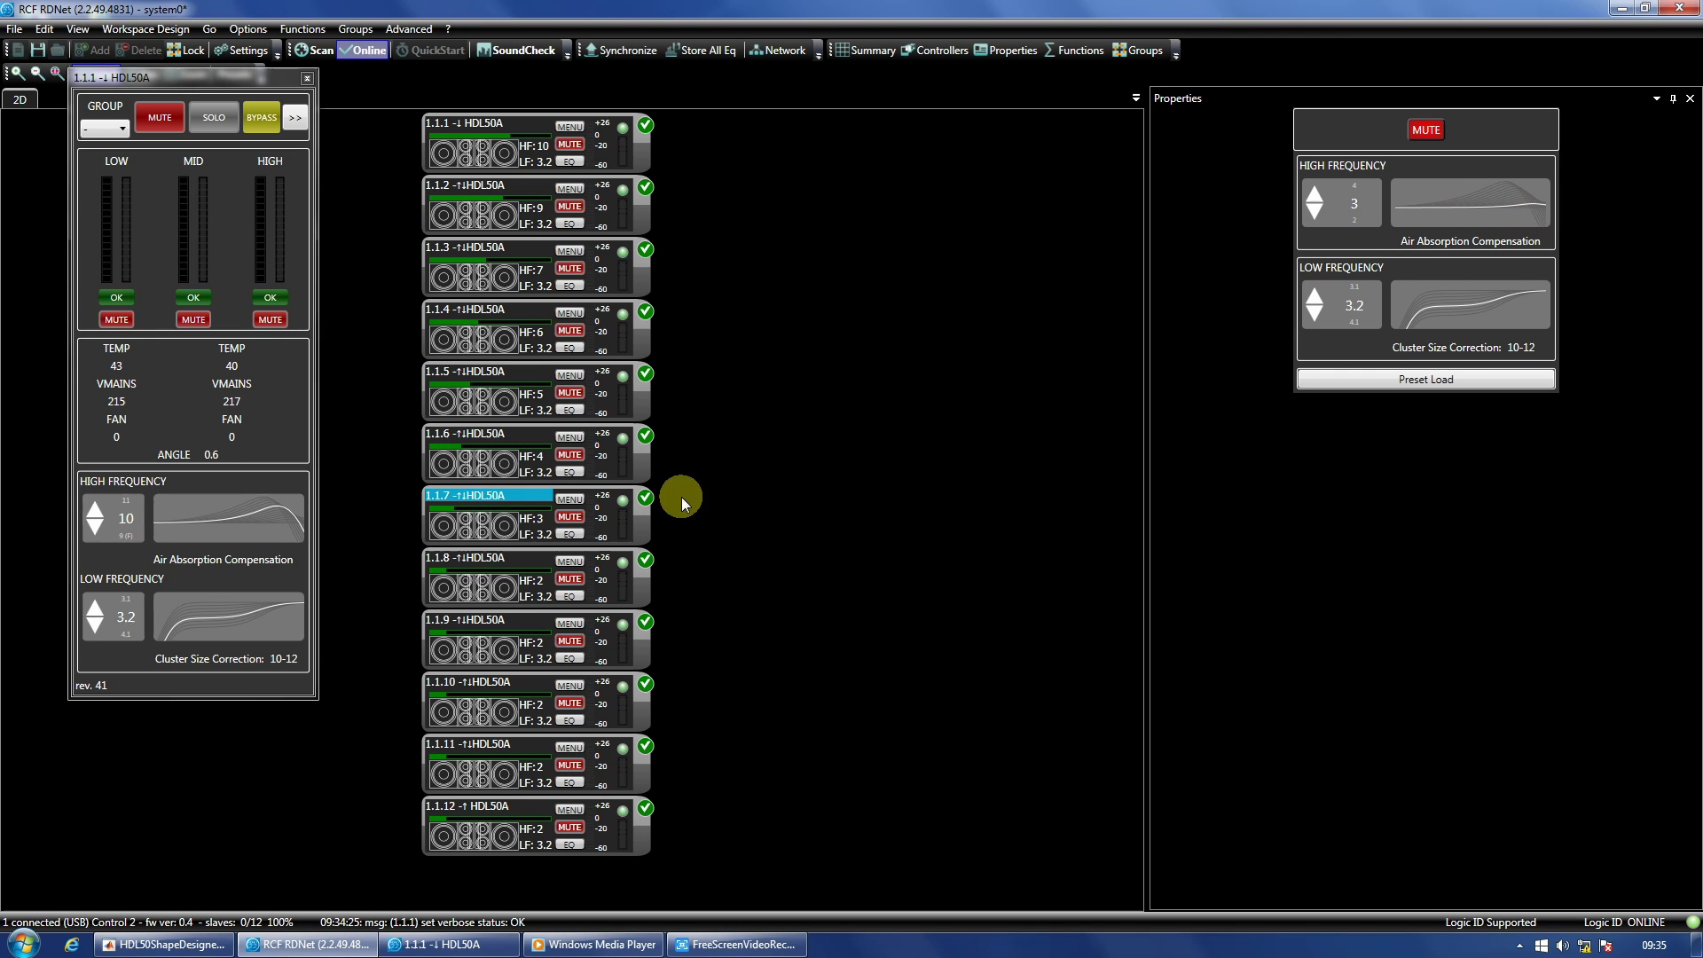
left_click(496, 624)
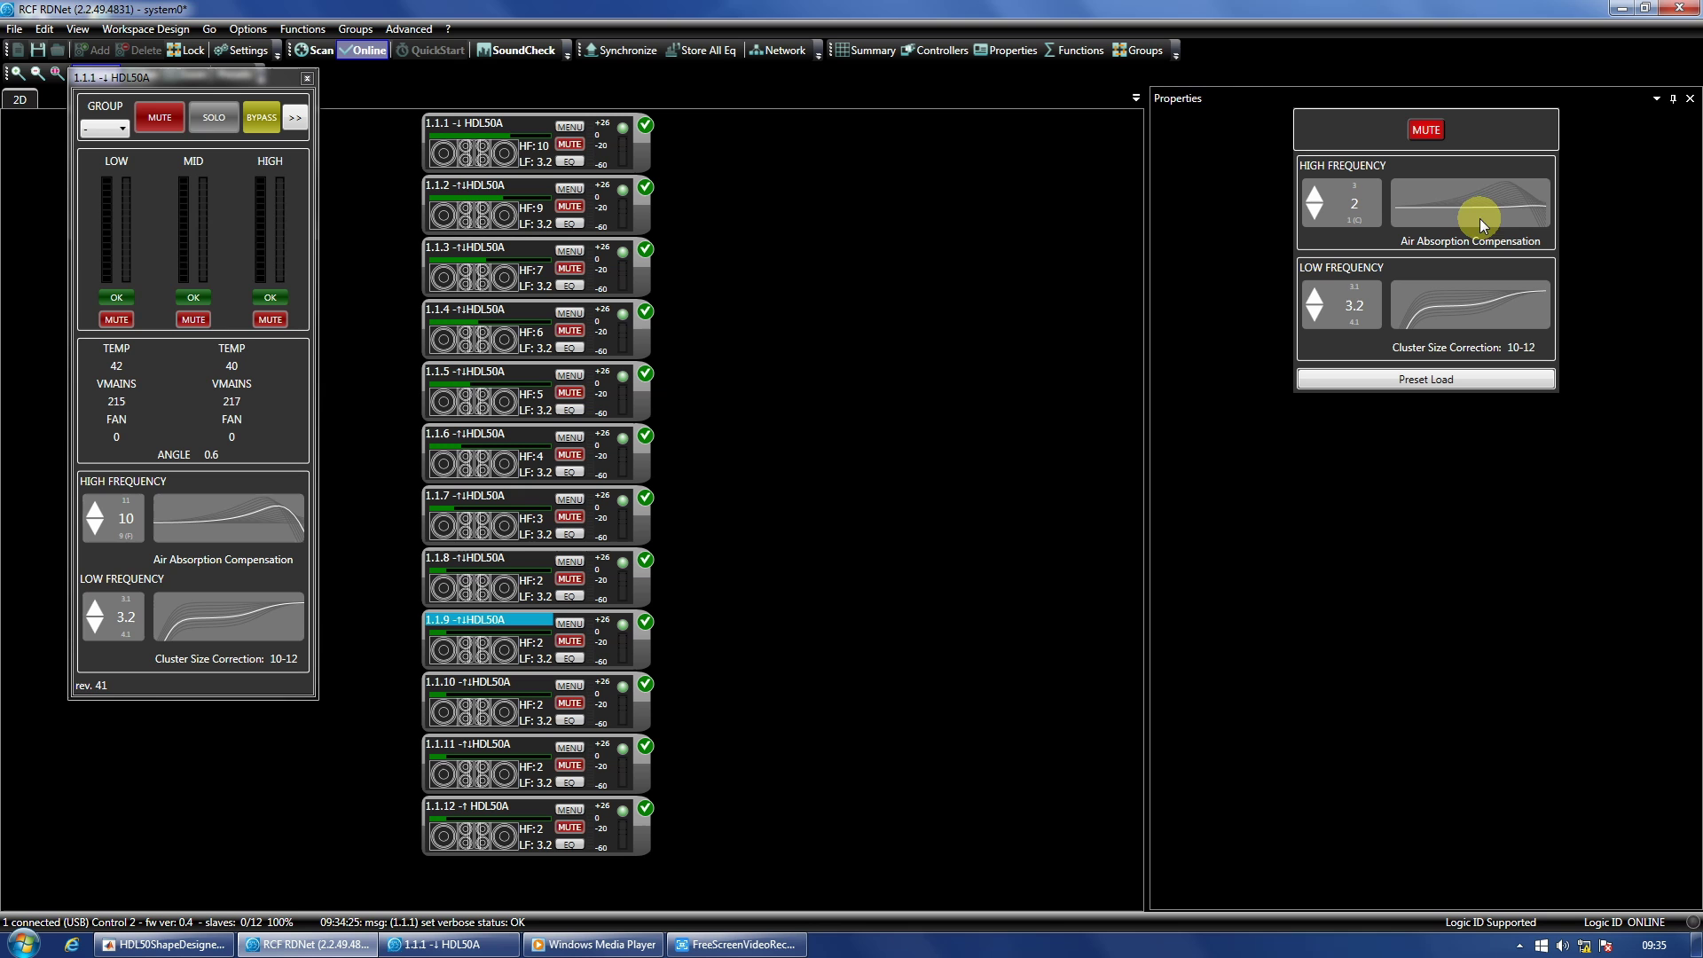